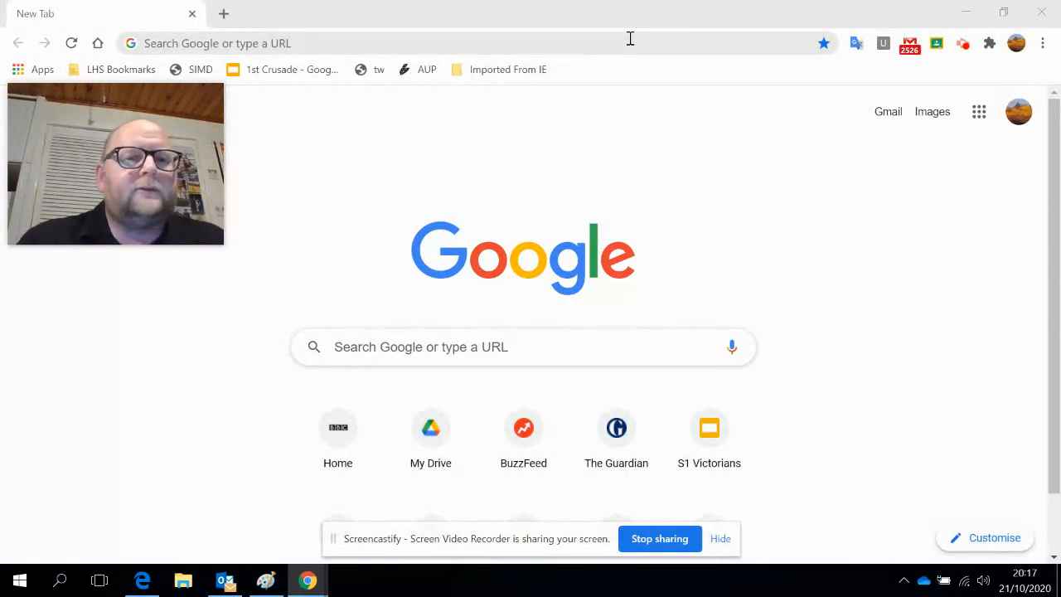
# Step: Create a new blank Google Form by entering forms.new in Chrome's address bar
pyautogui.click(630, 38)
pyautogui.write('forms.')
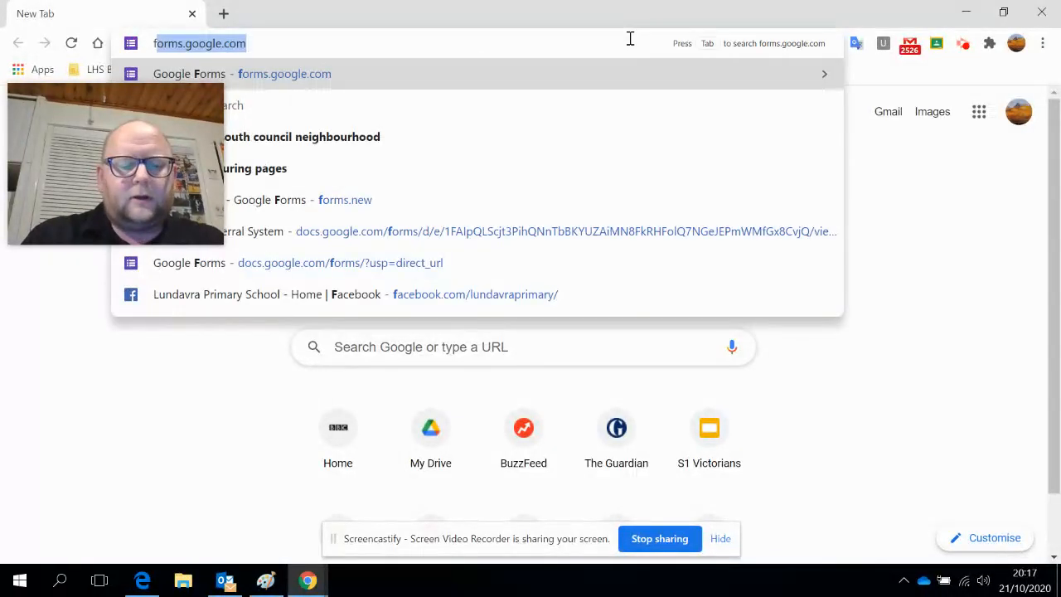
pyautogui.write('new')
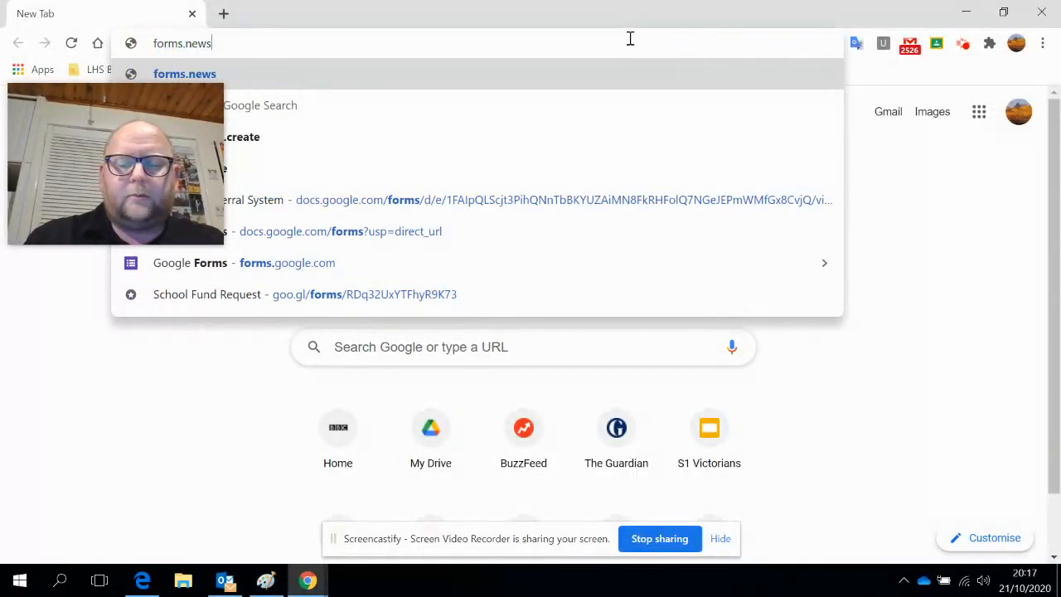
pyautogui.press('Return')
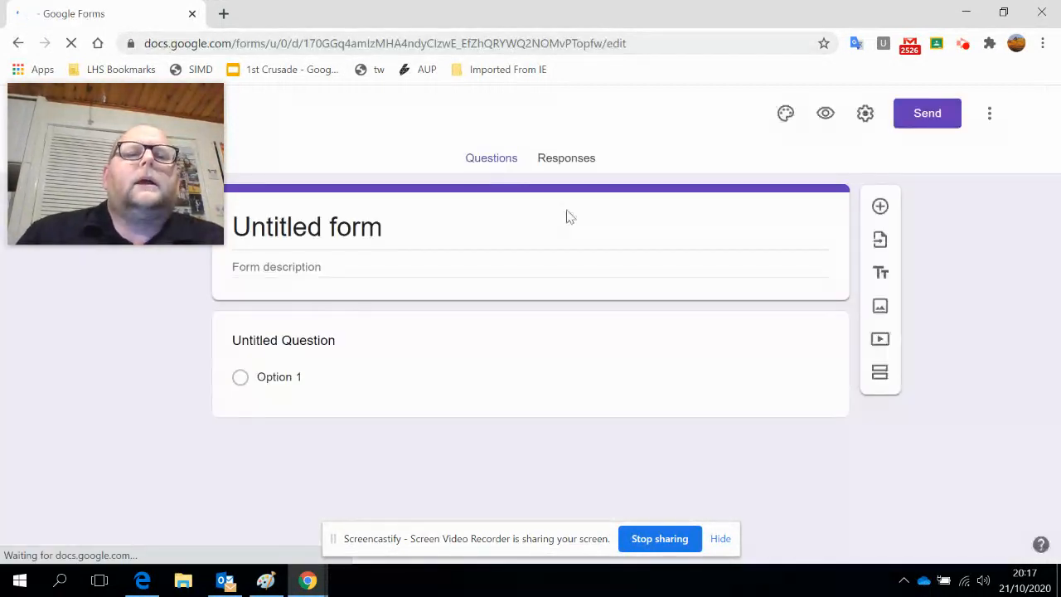
# Step: Rename the form title from 'Untitled form' to 'History Review'
pyautogui.doubleClick(437, 225)
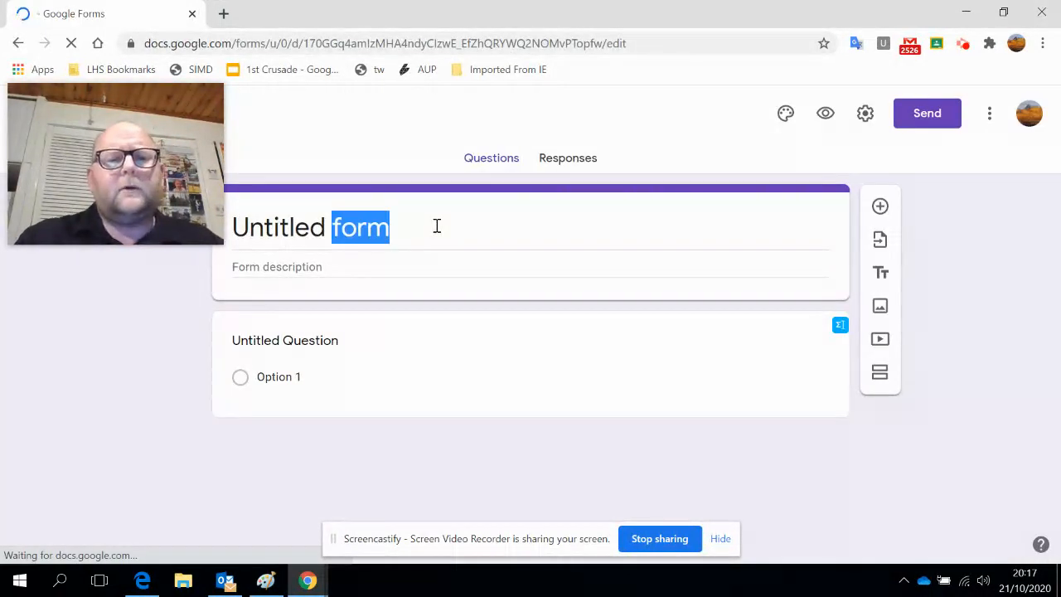
pyautogui.click(389, 227)
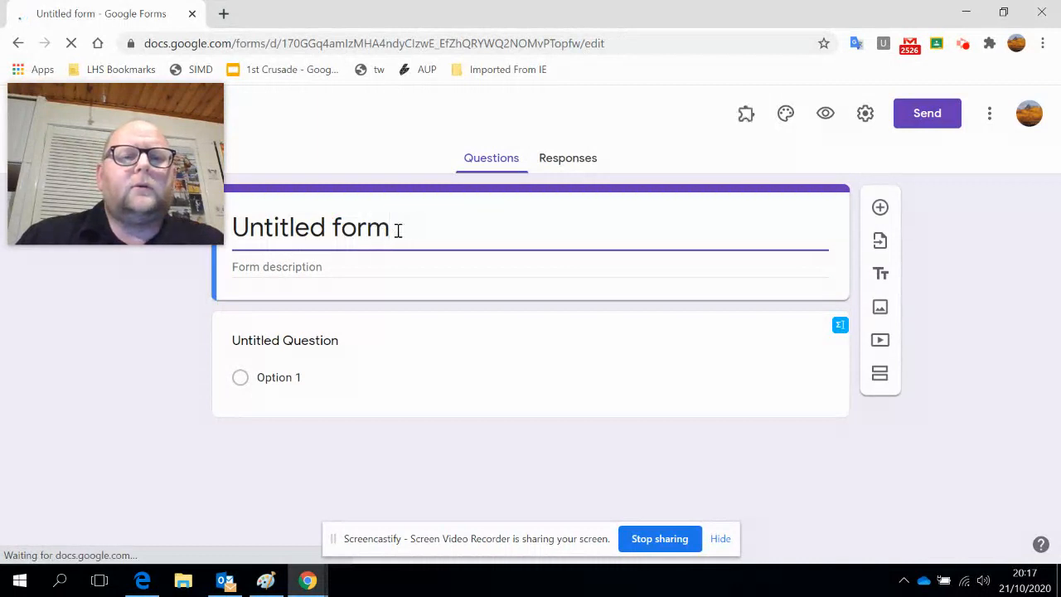
pyautogui.moveTo(407, 230); pyautogui.dragTo(213, 225)
pyautogui.write('Hist')
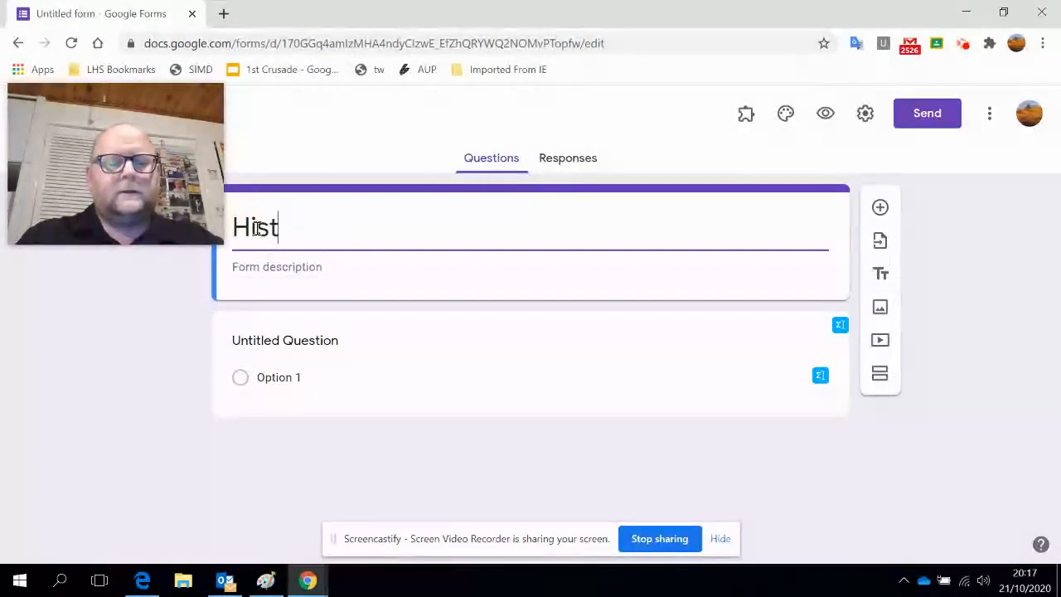
pyautogui.write('ory Review')
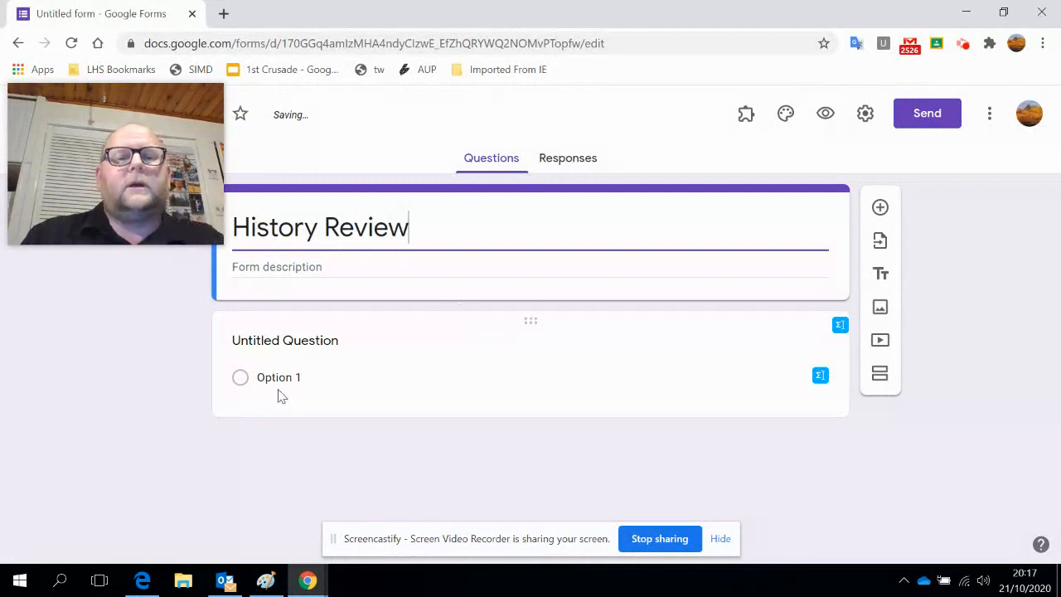
# Step: Make the first question a short-answer question titled 'First Name'
pyautogui.click(313, 339)
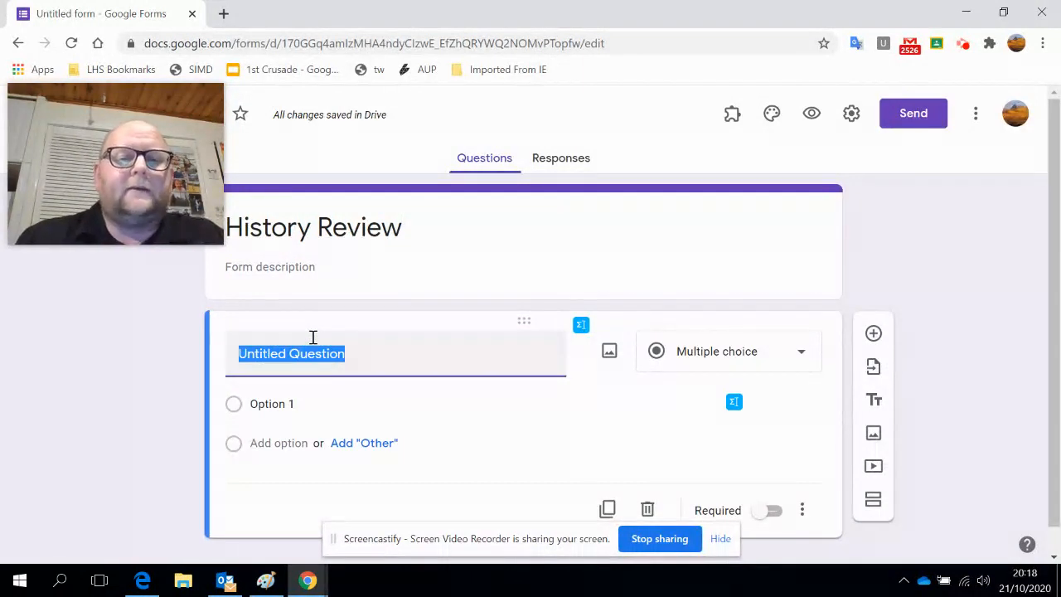
pyautogui.write('Name')
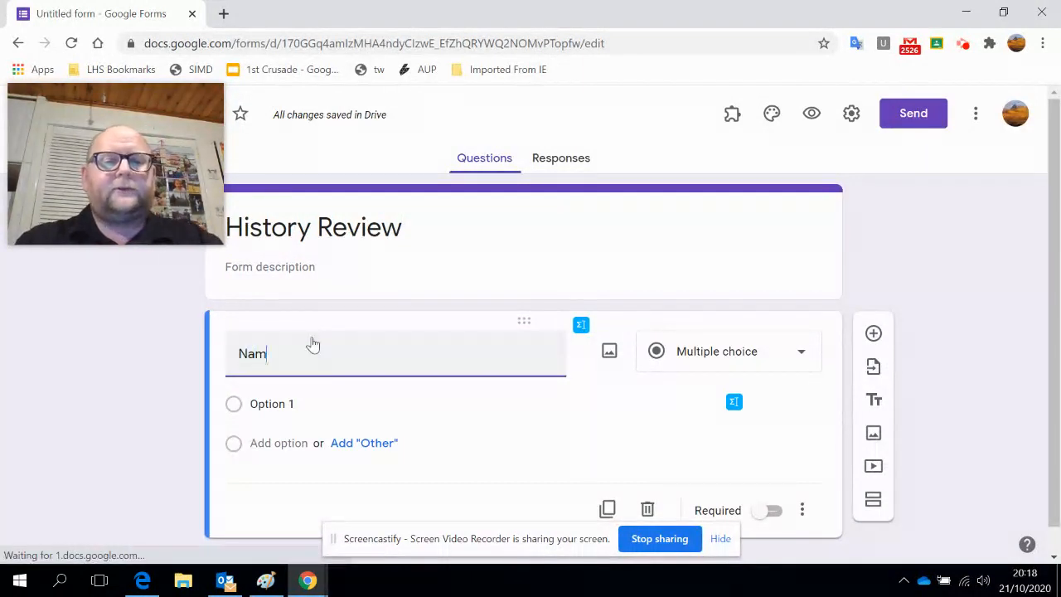
pyautogui.click(784, 355)
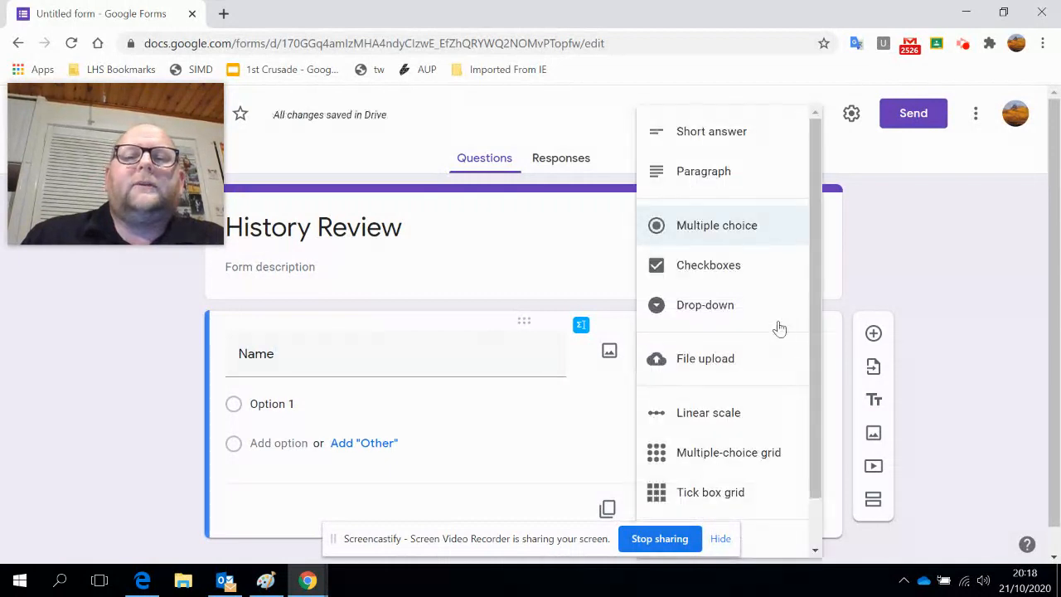
pyautogui.click(728, 128)
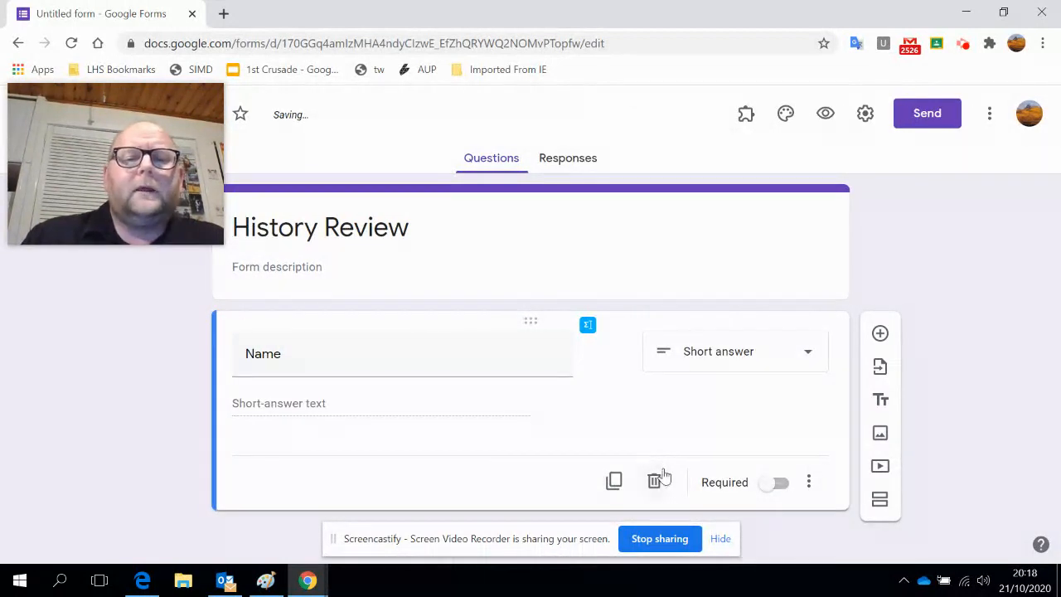
pyautogui.click(354, 351)
pyautogui.write('First Name')
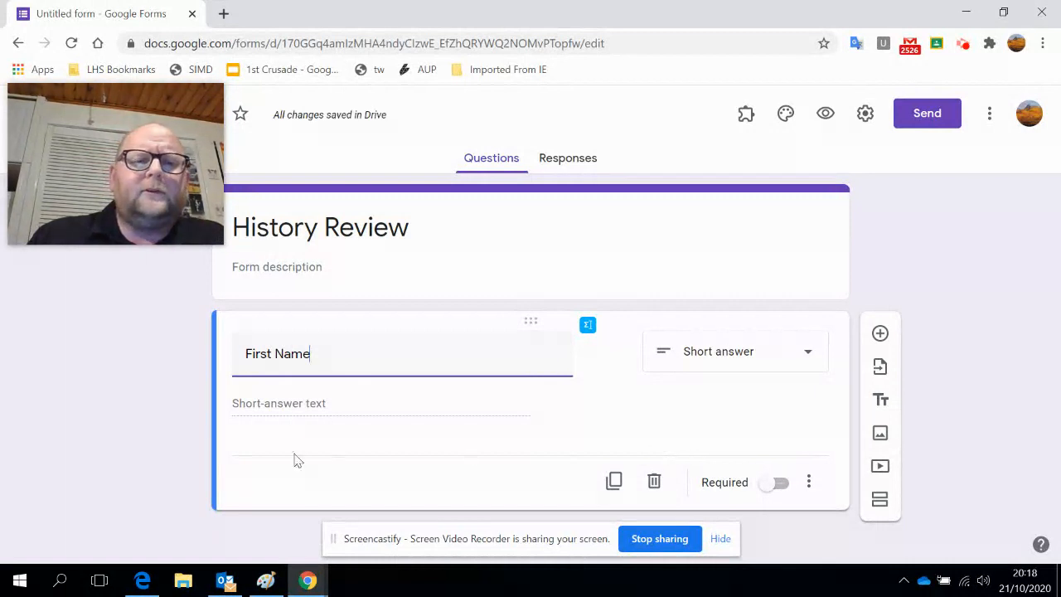
# Step: Duplicate it as a 'Surname' question and add a second section
pyautogui.click(614, 483)
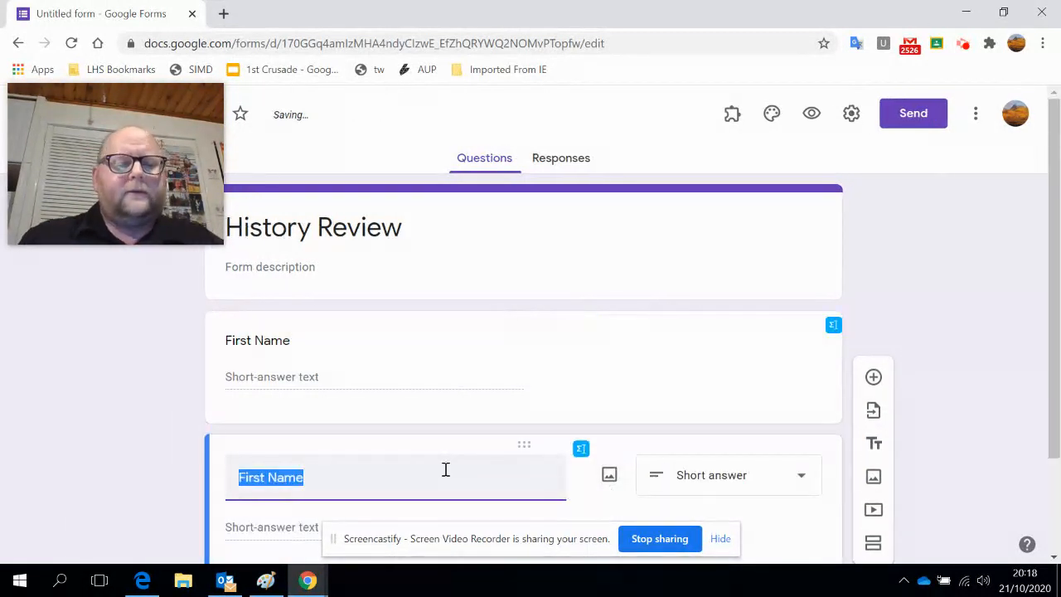
pyautogui.write('Surname')
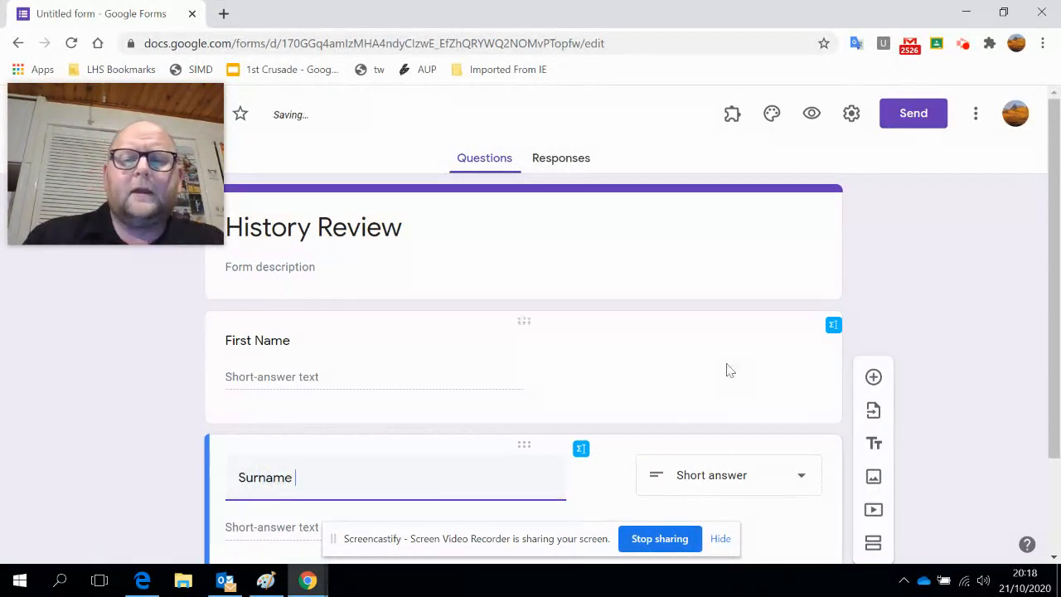
pyautogui.click(875, 547)
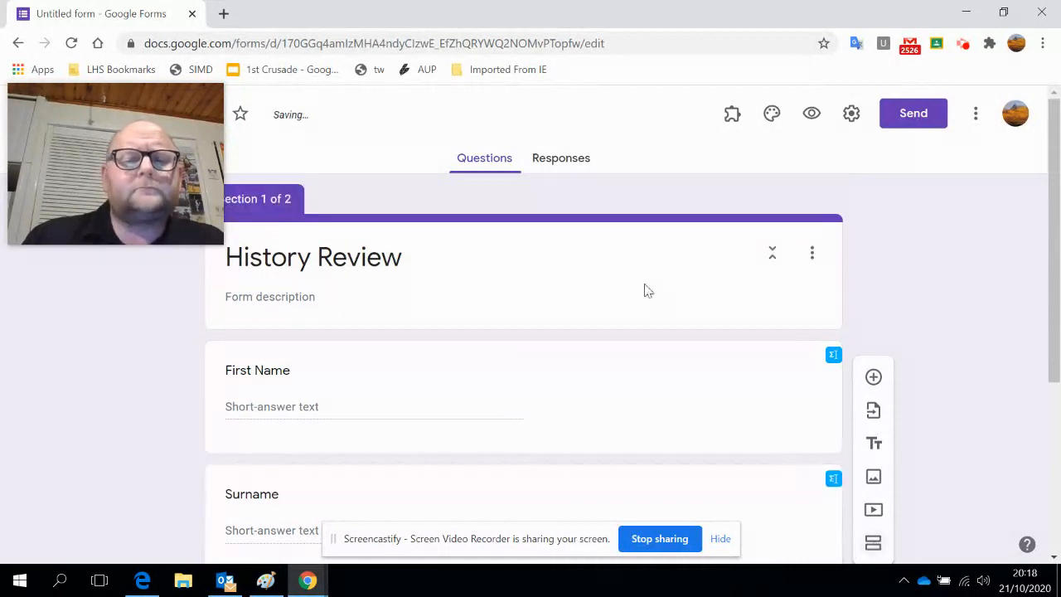
# Step: Start renaming the new untitled section to 'Class and Teacher'
pyautogui.scroll(1, 647, 287)
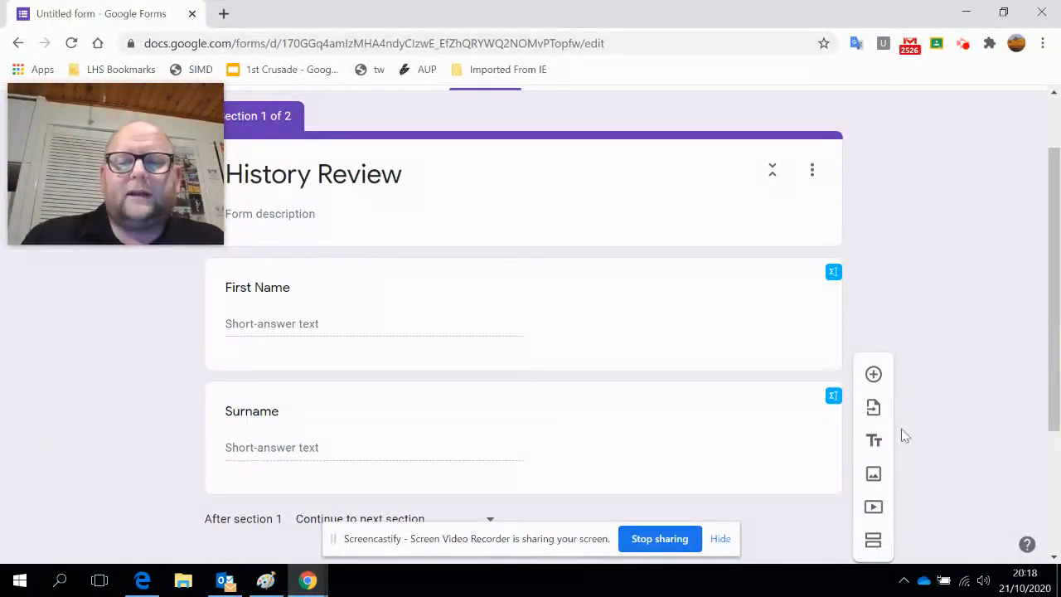
pyautogui.scroll(-1, 912, 452)
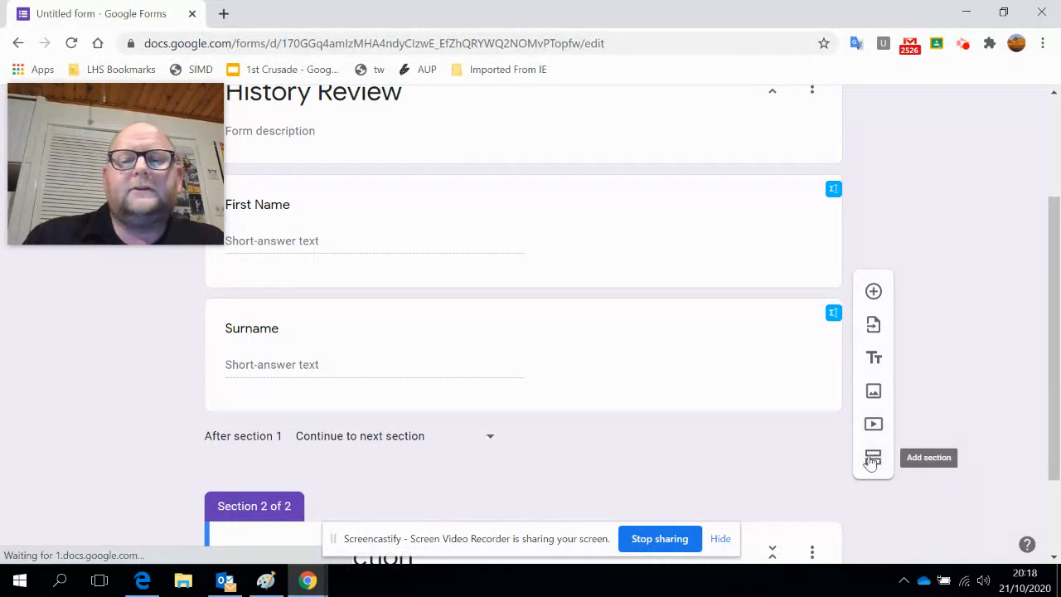
pyautogui.scroll(-1, 870, 462)
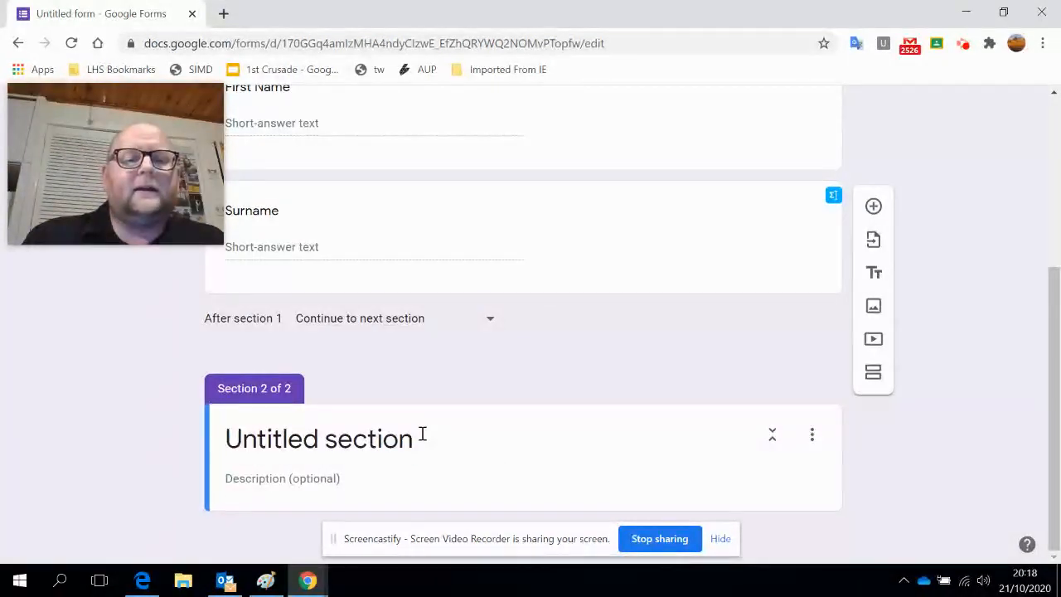
pyautogui.click(422, 434)
pyautogui.write('C')
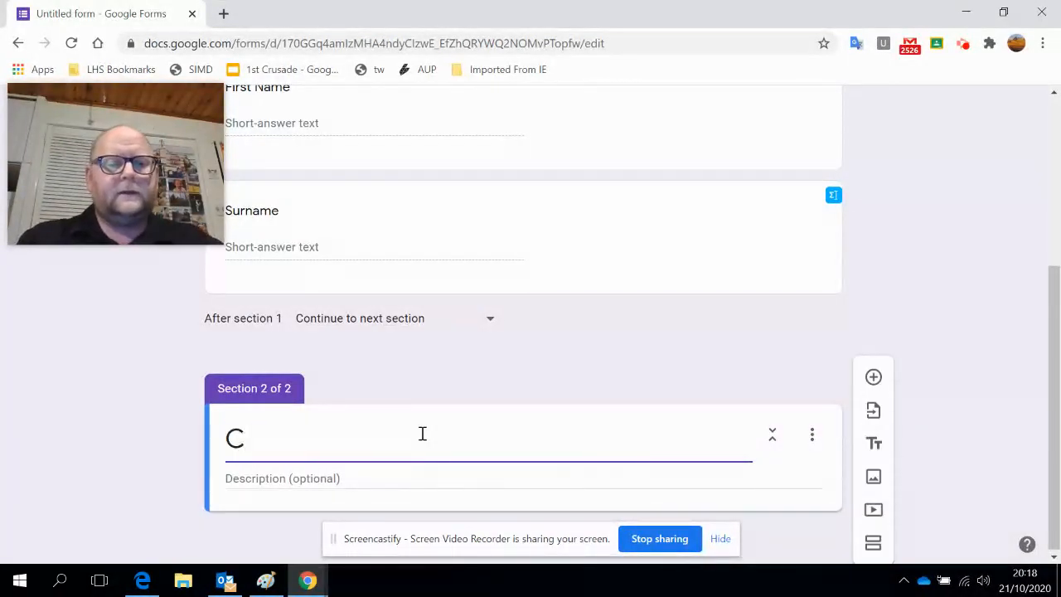
pyautogui.write('klass')
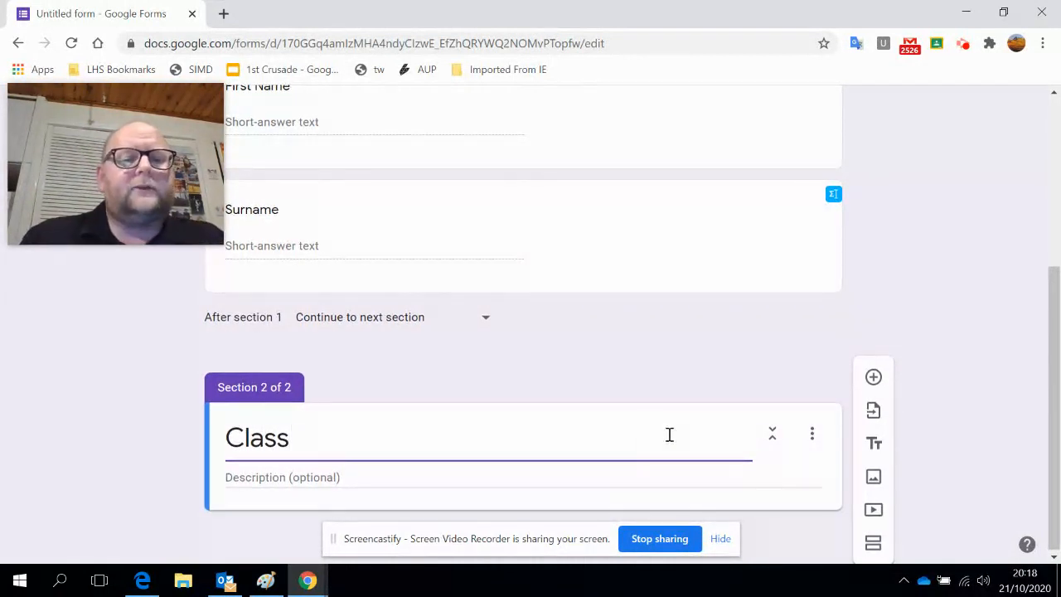
pyautogui.write(' and Teacher')
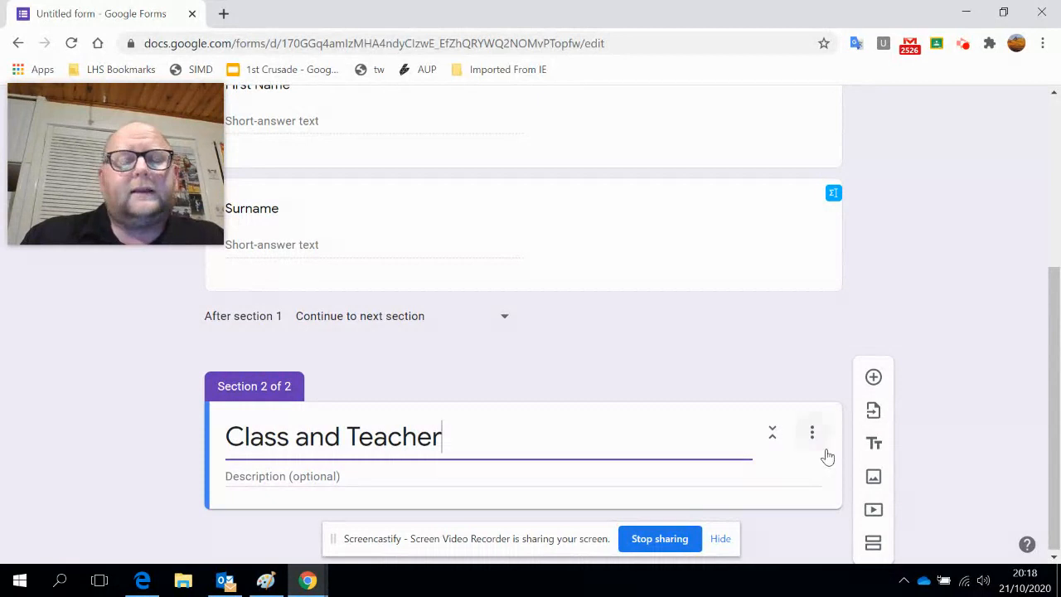
# Step: Add a 'What class are you in' question to the Class and Teacher section
pyautogui.click(874, 378)
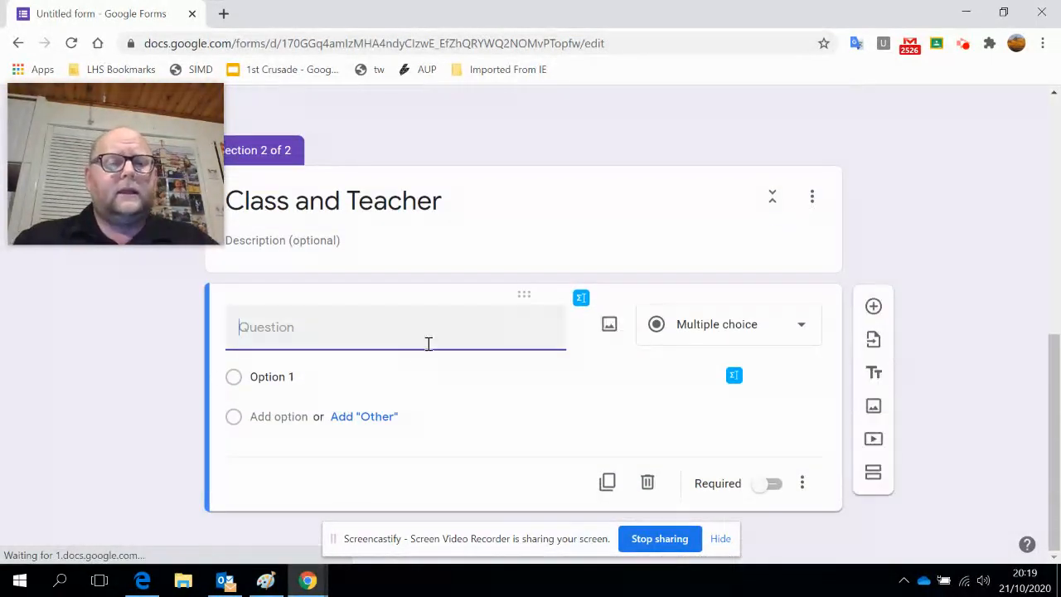
pyautogui.write('What')
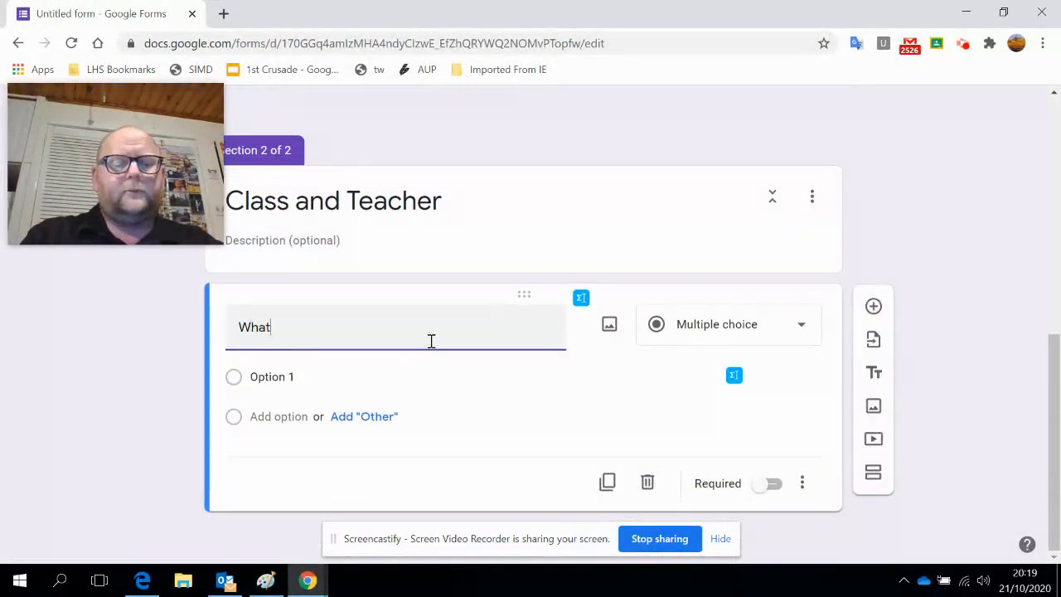
pyautogui.write(' class were yo')
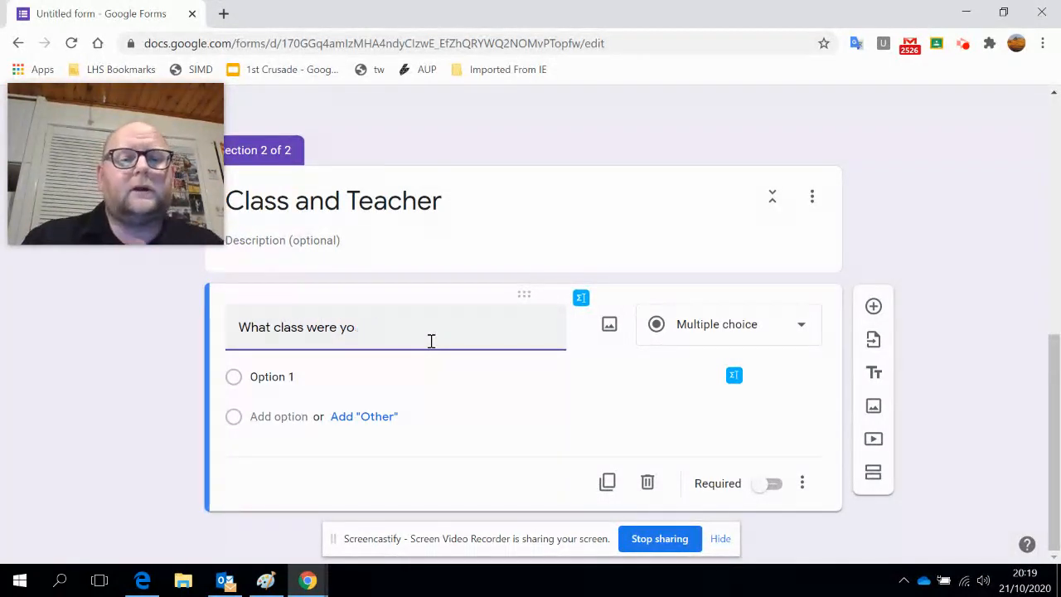
pyautogui.press('BackSpace')
pyautogui.press('BackSpace')
pyautogui.press('BackSpace')
pyautogui.press('BackSpace')
pyautogui.press('BackSpace')
pyautogui.press('BackSpace')
pyautogui.press('BackSpace')
pyautogui.write('are')
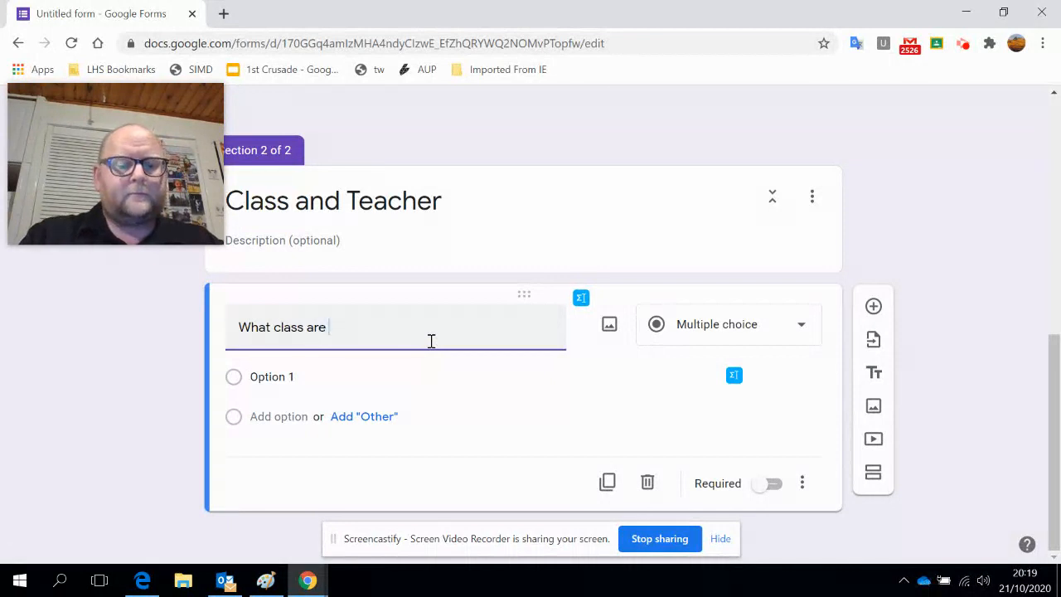
# Step: Fill in the answer choices 1A, 1B, 1C, 1D and 1E
pyautogui.click(508, 381)
pyautogui.write('1')
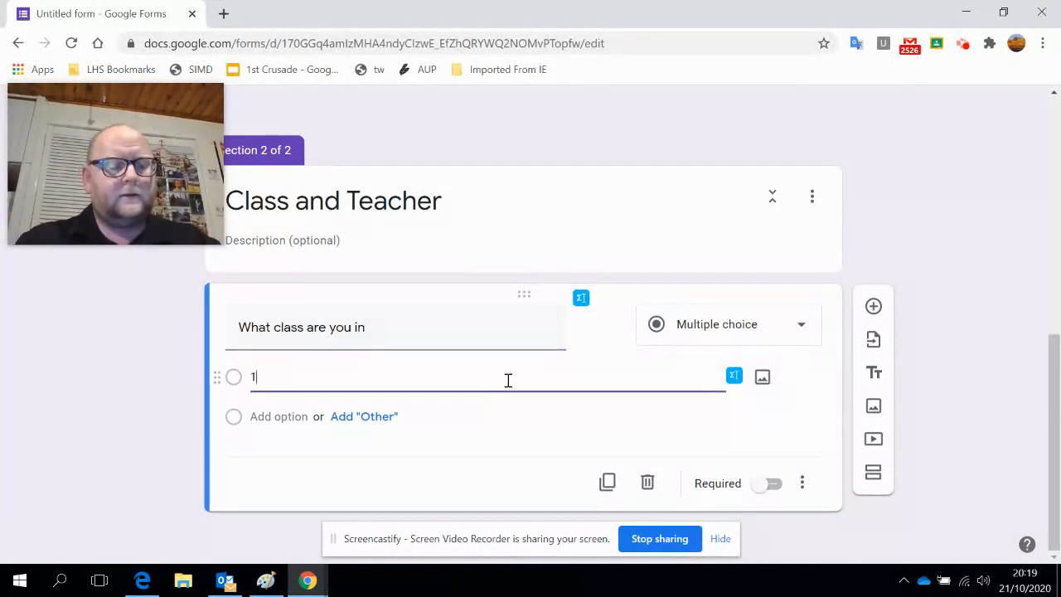
pyautogui.write('A')
pyautogui.press('Return')
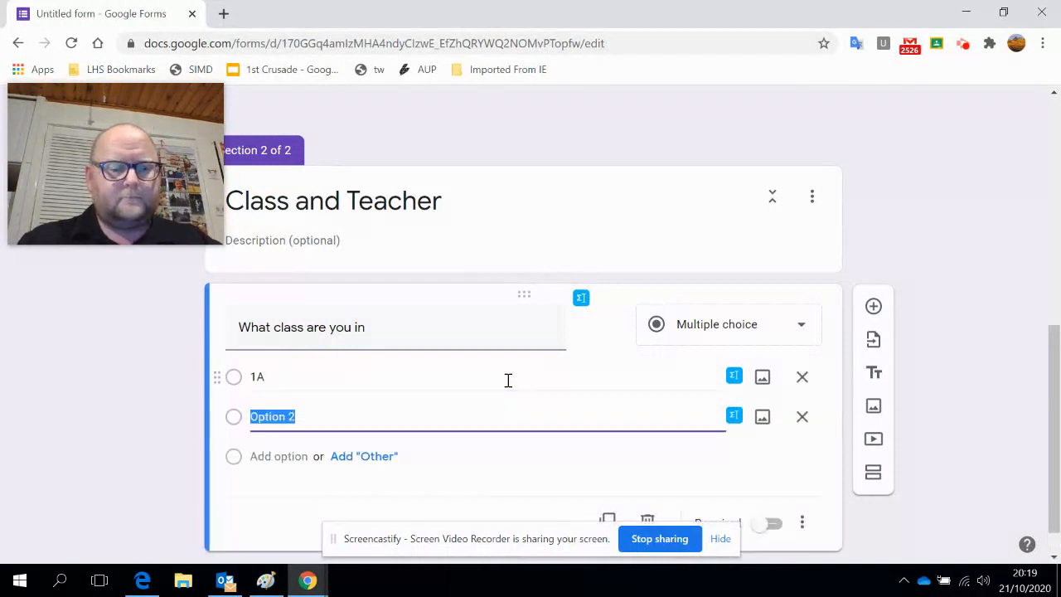
pyautogui.write('1')
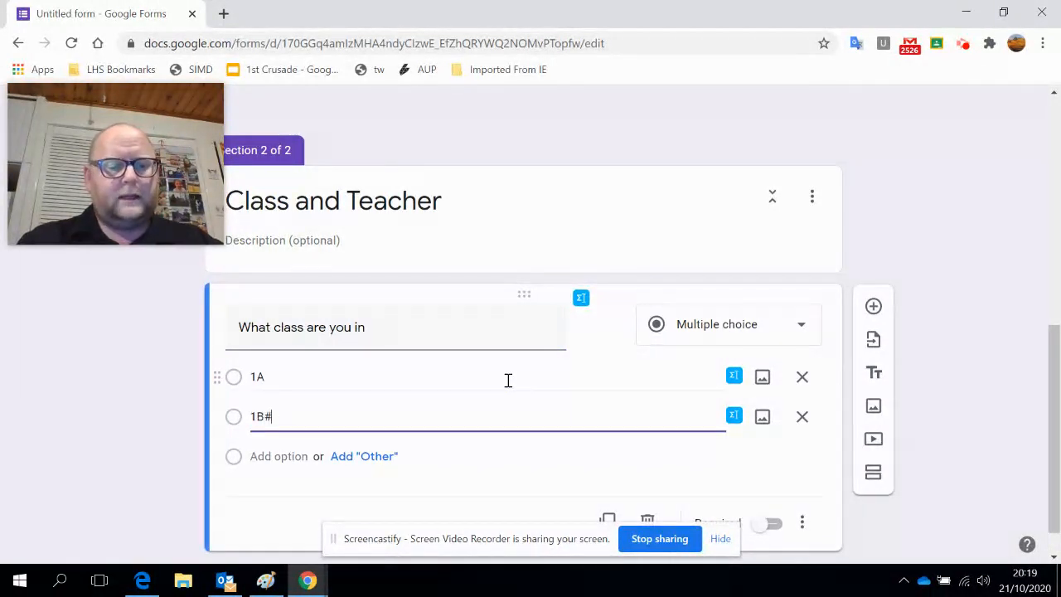
pyautogui.write('B#')
pyautogui.press('BackSpace')
pyautogui.press('Return')
pyautogui.write('1C')
pyautogui.press('Return')
pyautogui.write('1')
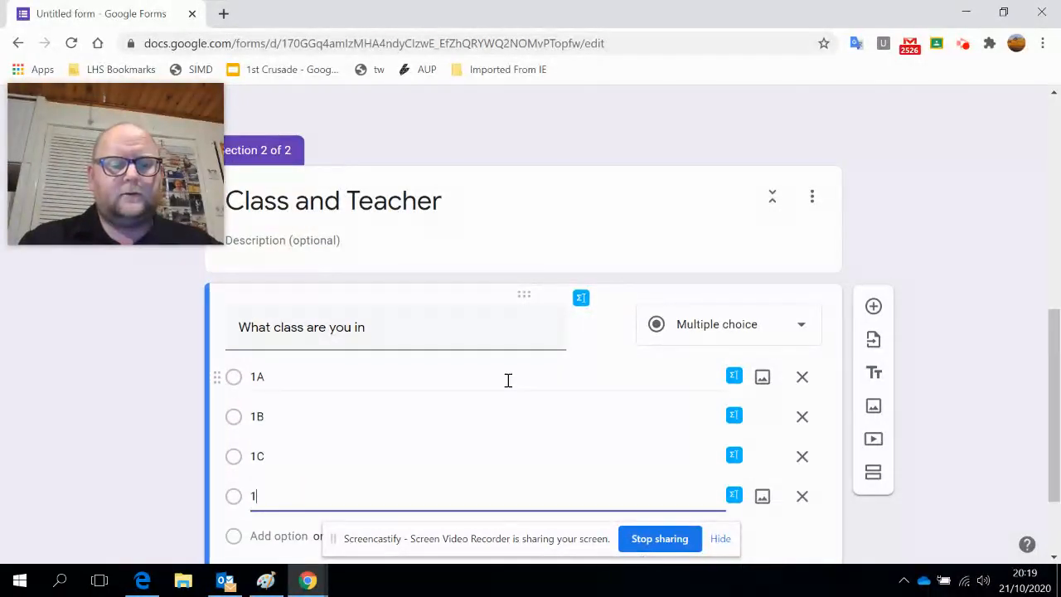
pyautogui.write('D')
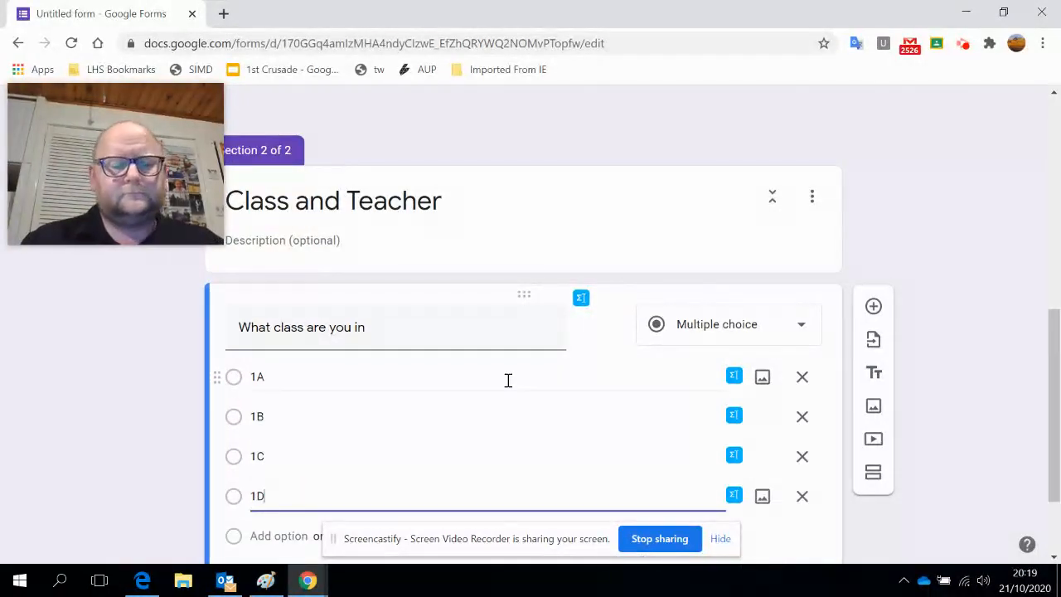
pyautogui.press('Return')
pyautogui.write('1E')
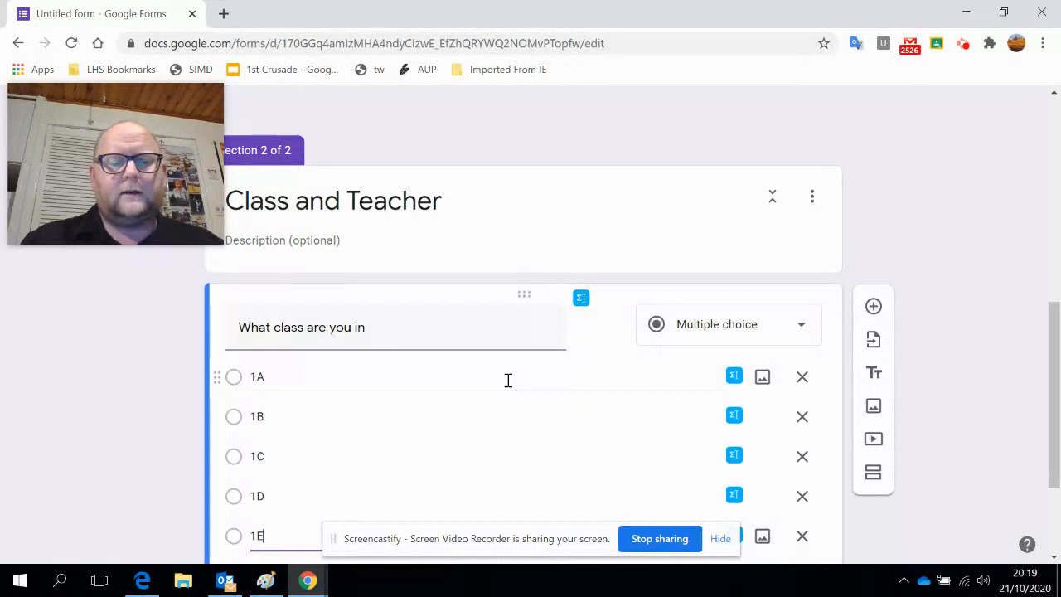
pyautogui.scroll(-2, 614, 414)
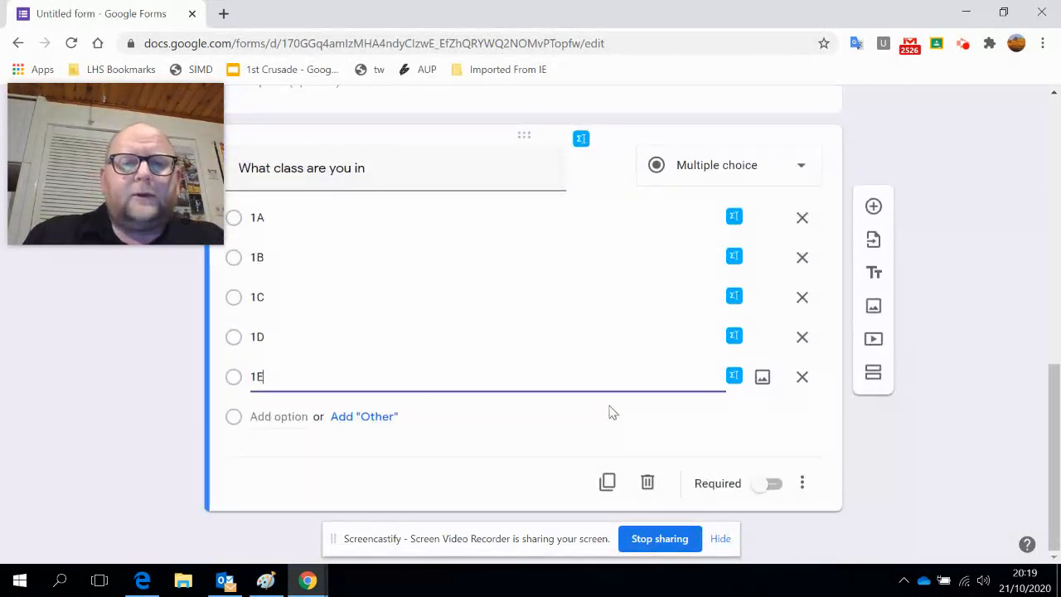
pyautogui.scroll(7, 1028, 273)
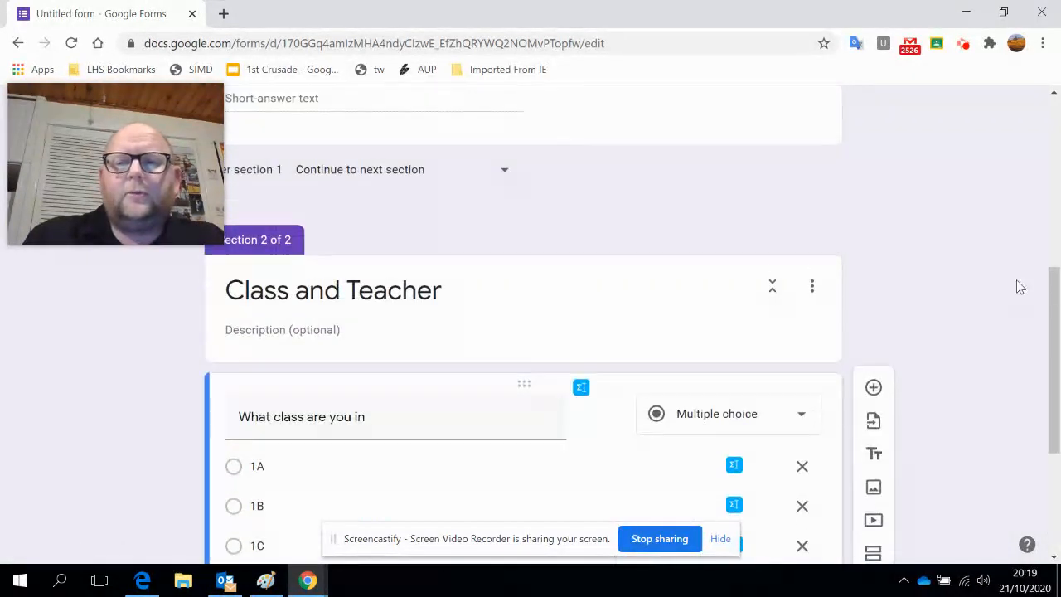
pyautogui.scroll(2, 1020, 287)
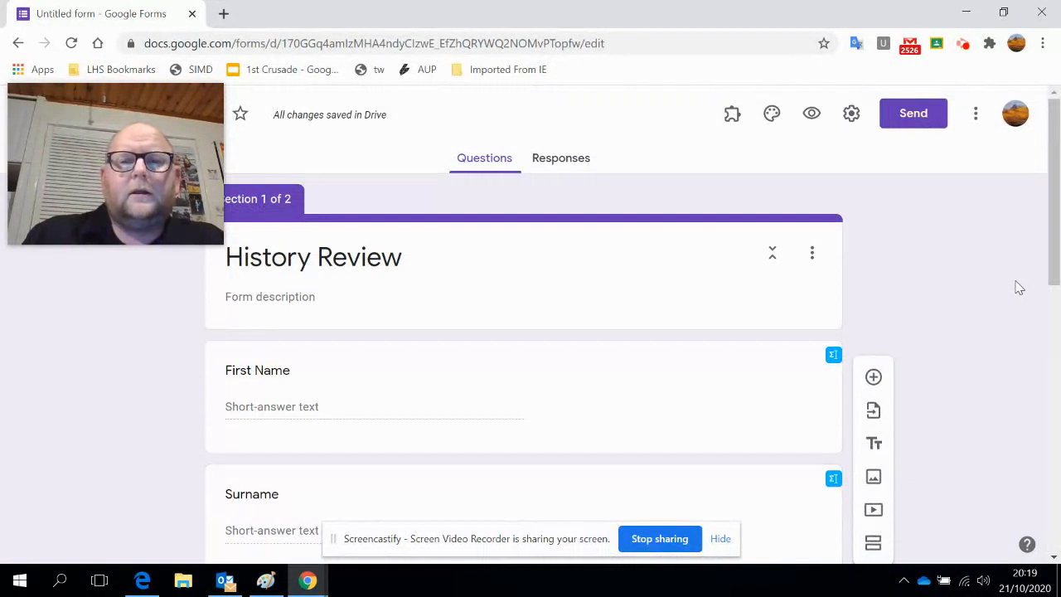
# Step: Preview the form and enter a sample first name and surname
pyautogui.click(812, 115)
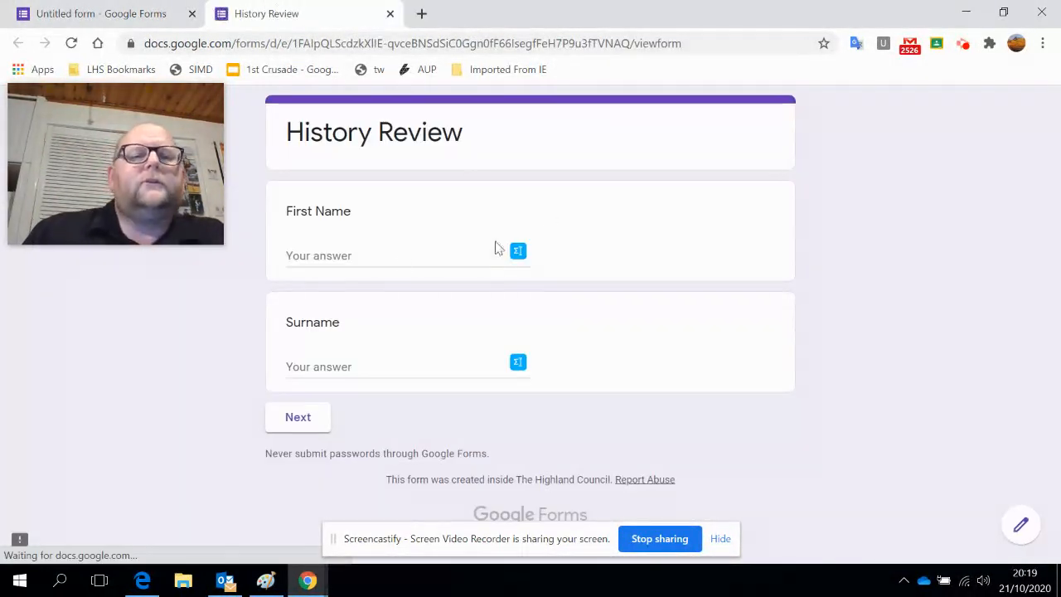
pyautogui.click(401, 265)
pyautogui.write('dERRICK')
pyautogui.press('BackSpace')
pyautogui.press('BackSpace')
pyautogui.press('BackSpace')
pyautogui.press('BackSpace')
pyautogui.press('BackSpace')
pyautogui.press('BackSpace')
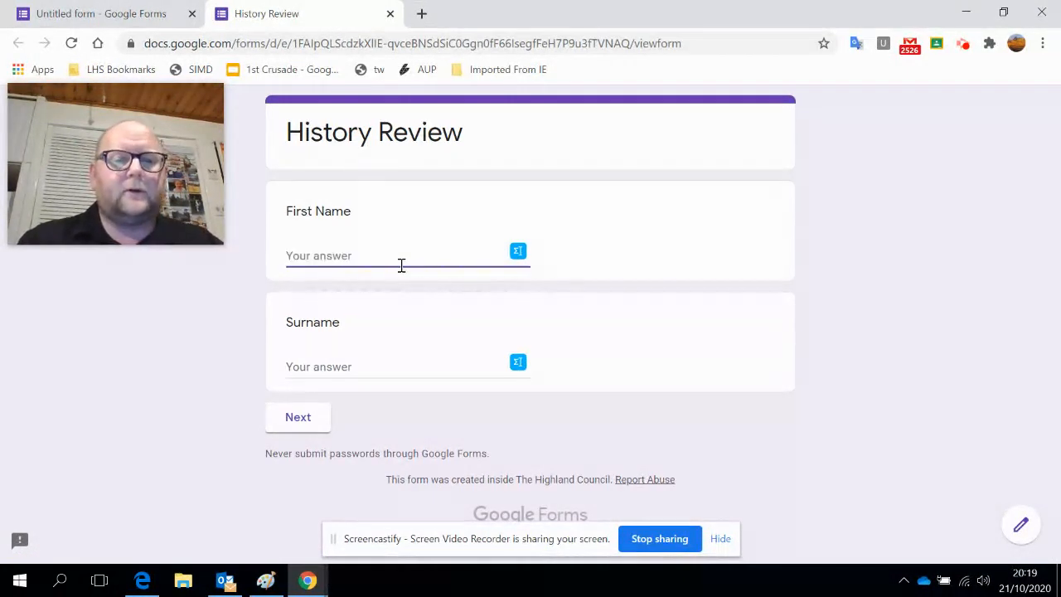
pyautogui.write('Derrick')
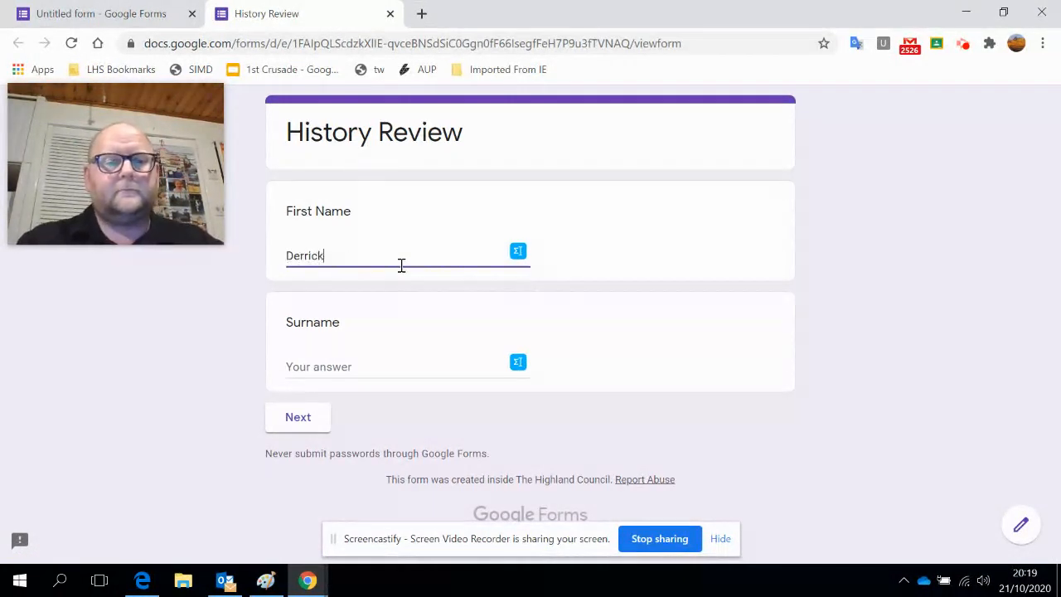
pyautogui.click(440, 368)
pyautogui.write('Roberts')
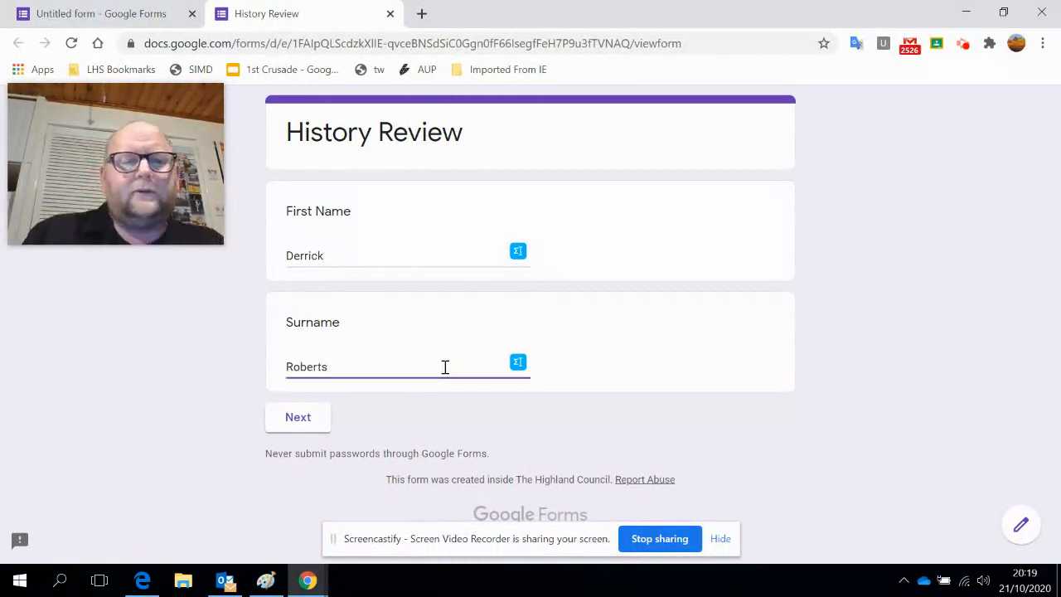
# Step: Choose class 1A on the next page, submit the response, and return to the editor
pyautogui.click(314, 421)
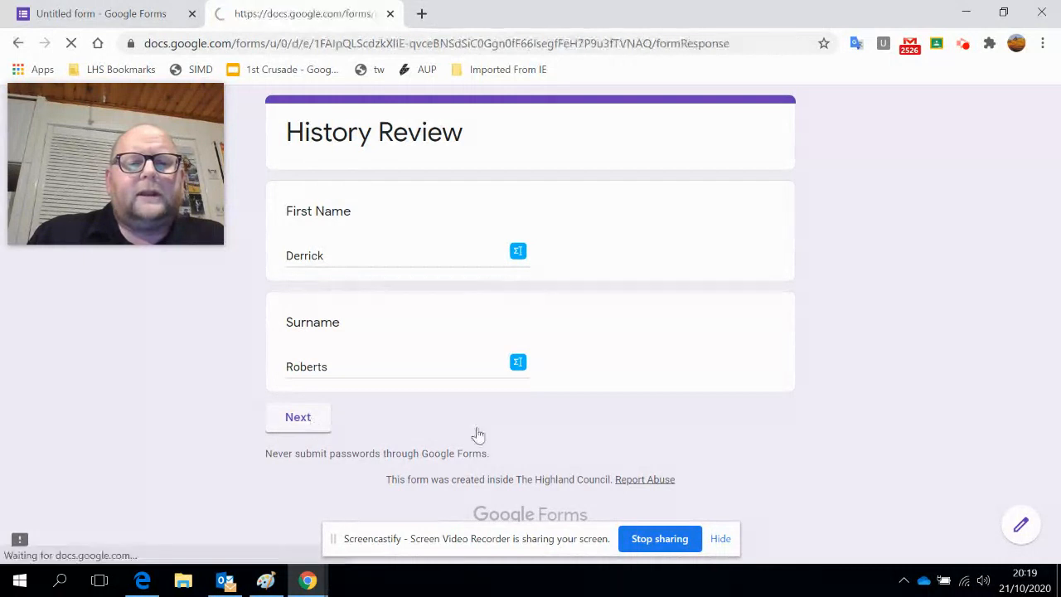
pyautogui.scroll(-1, 343, 246)
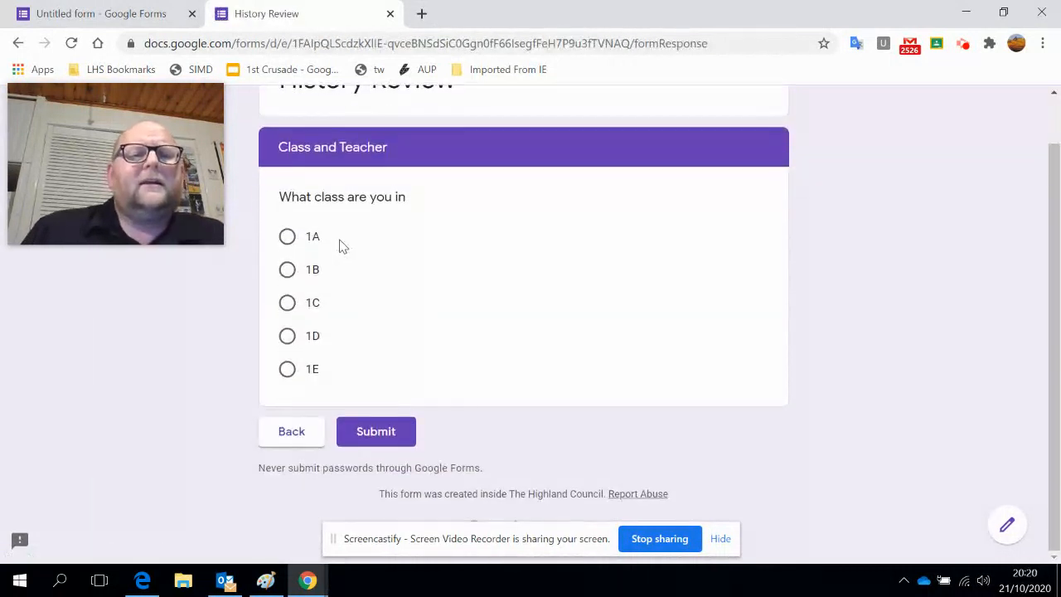
pyautogui.click(286, 242)
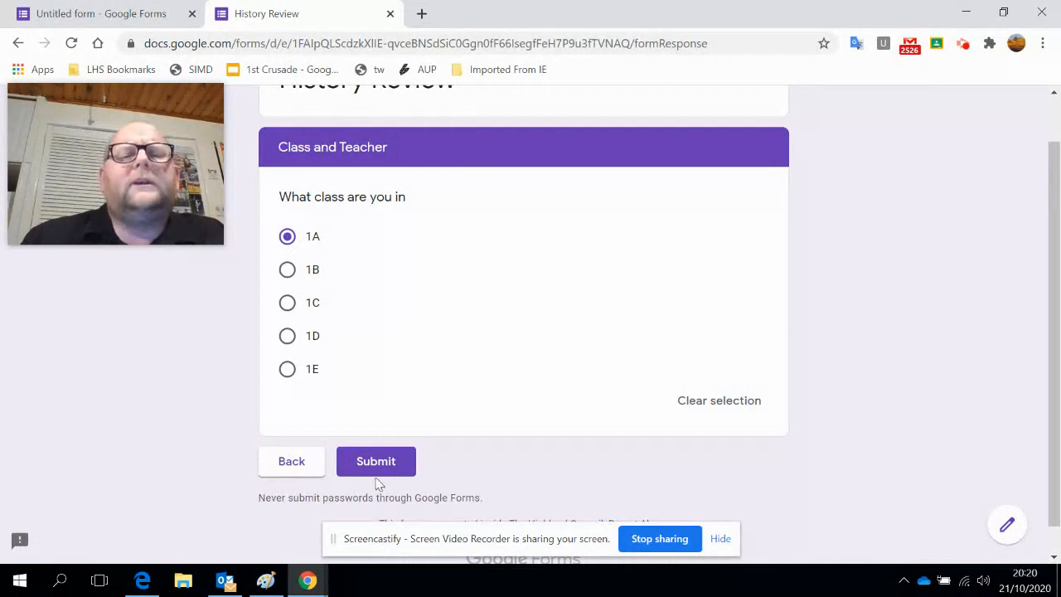
pyautogui.scroll(-1, 382, 320)
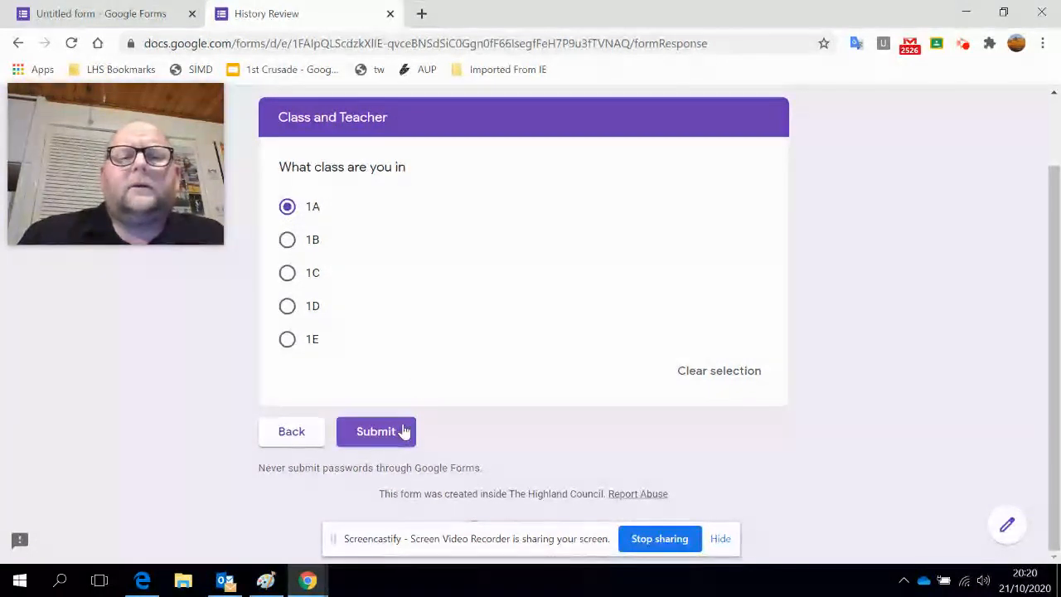
pyautogui.click(387, 448)
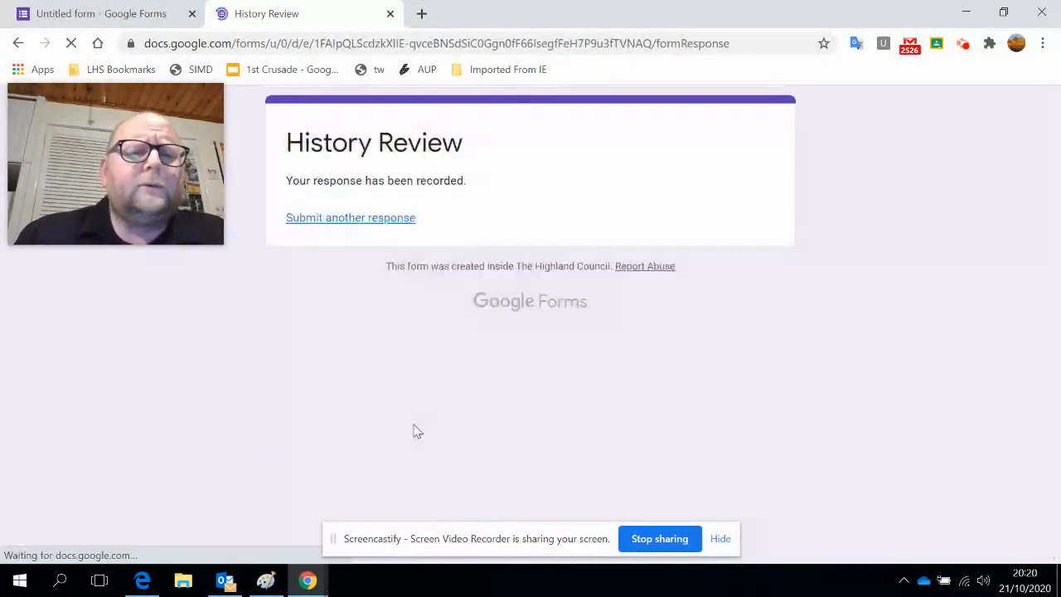
pyautogui.click(127, 8)
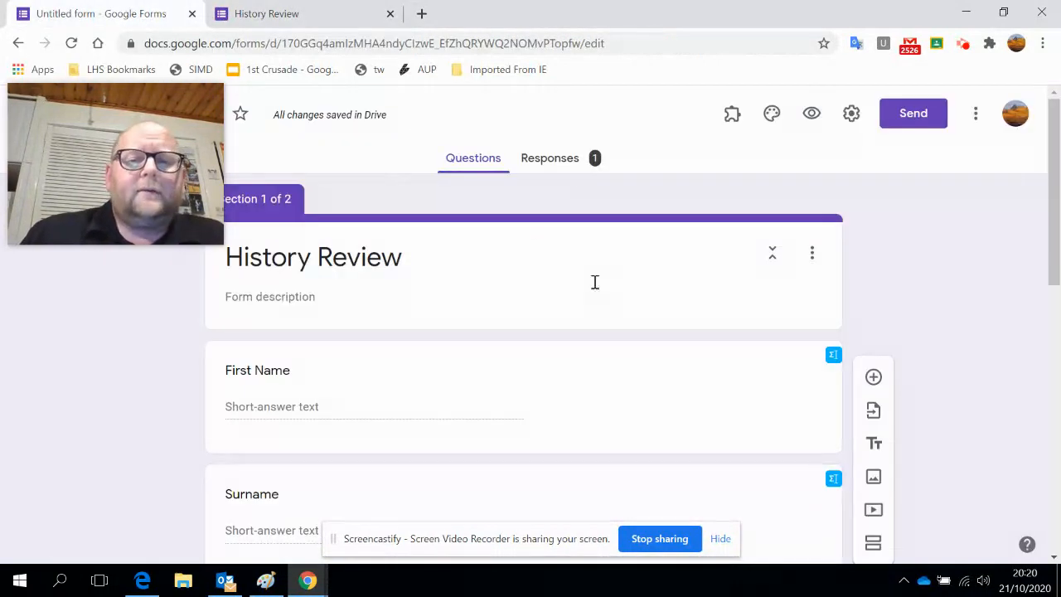
# Step: Change the class question type from Multiple choice to Drop-down
pyautogui.scroll(-3, 602, 374)
pyautogui.scroll(-3, 605, 372)
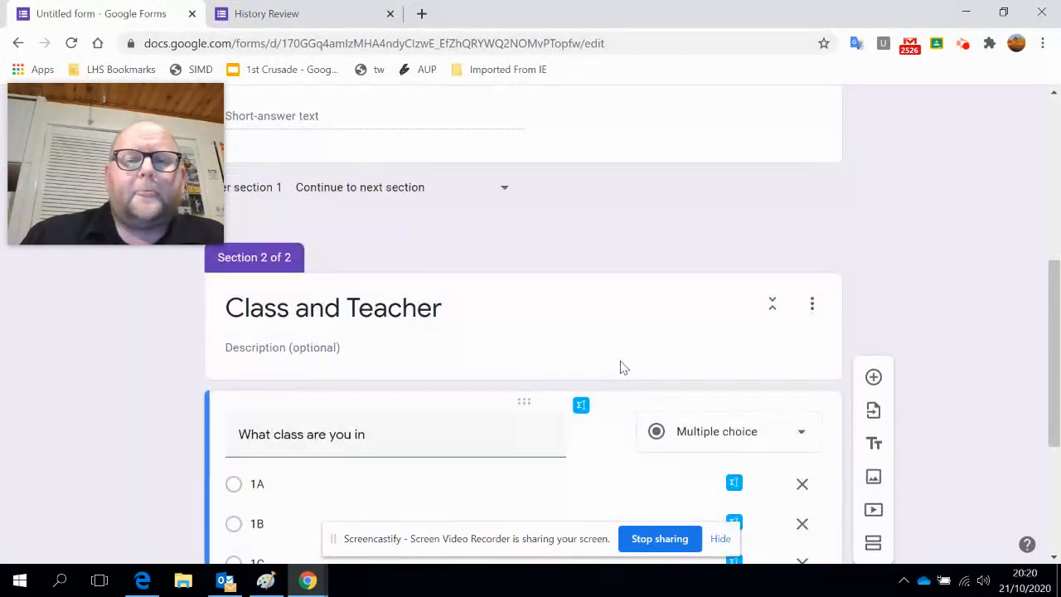
pyautogui.click(791, 360)
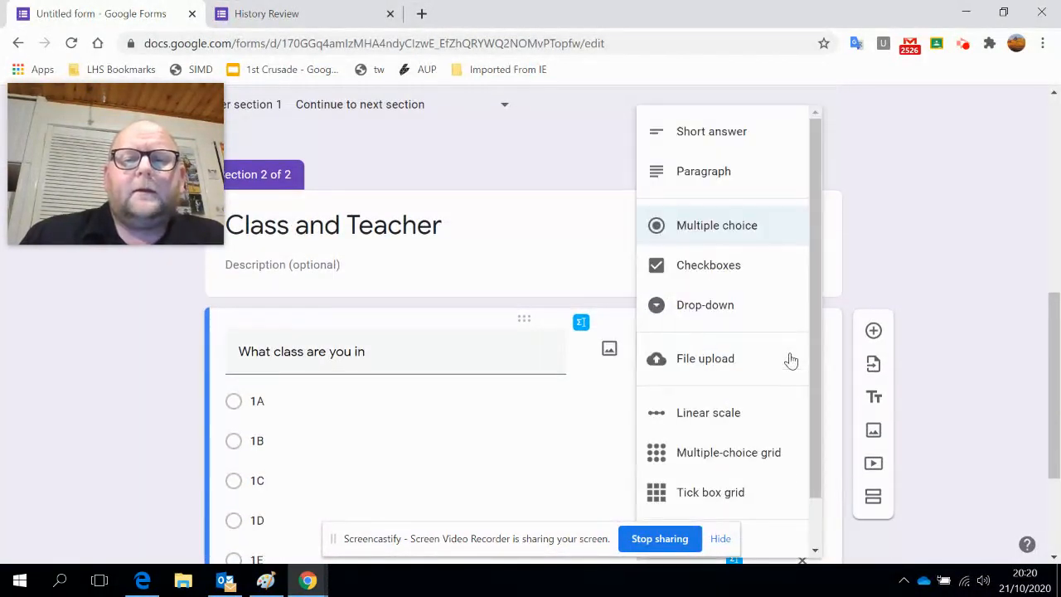
pyautogui.click(748, 308)
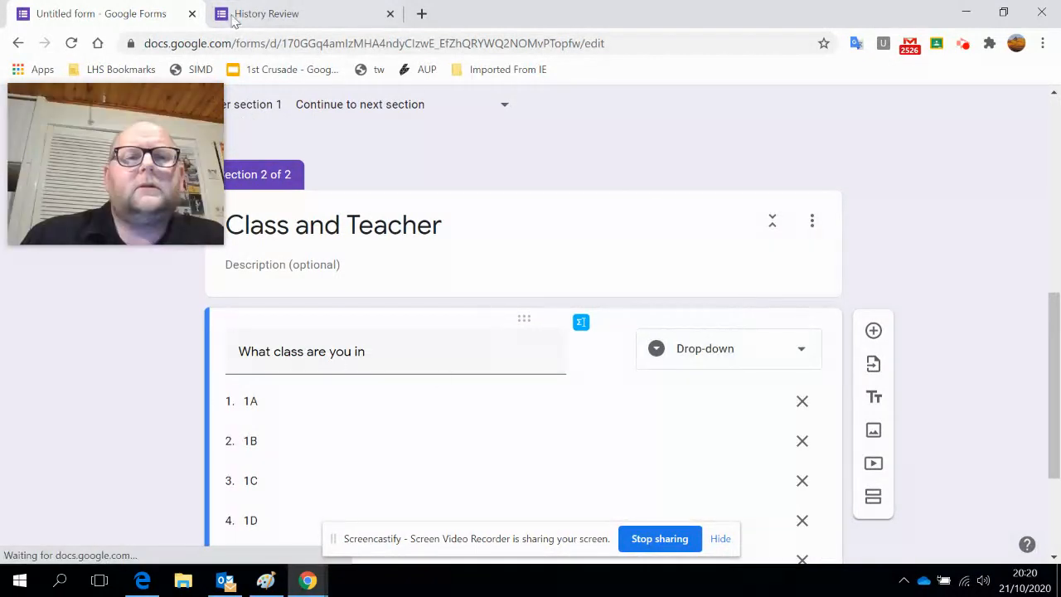
# Step: In a new preview response, test the class drop-down, settle on 1E, then return to editing
pyautogui.click(308, 15)
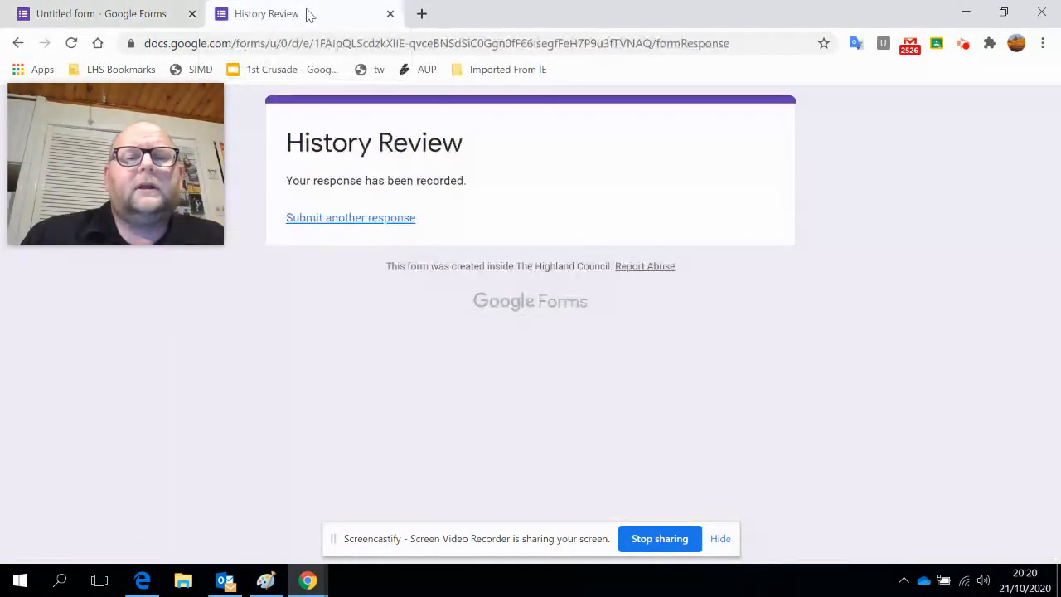
pyautogui.click(349, 220)
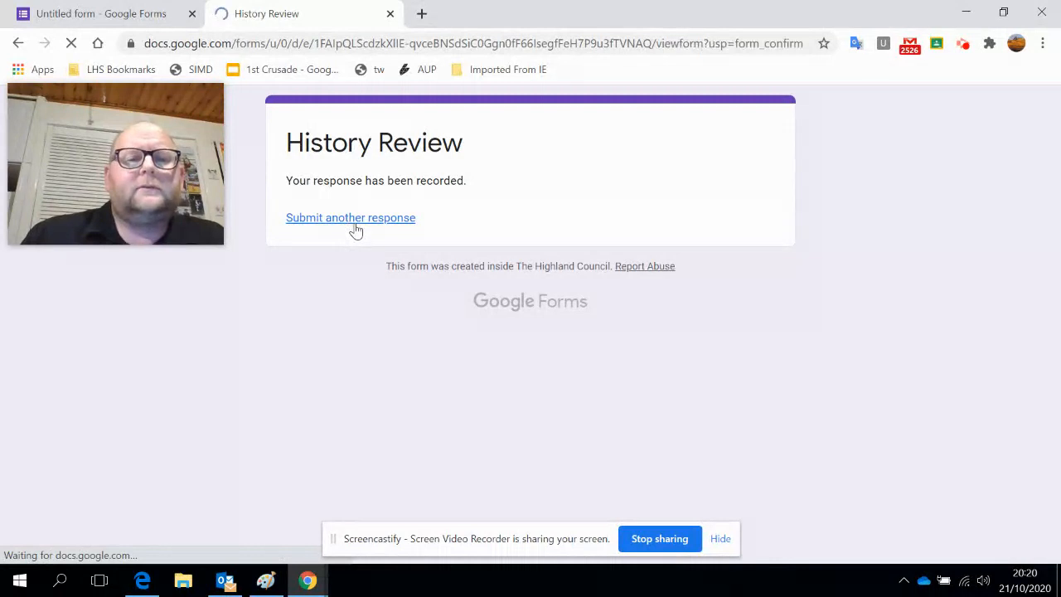
pyautogui.click(313, 423)
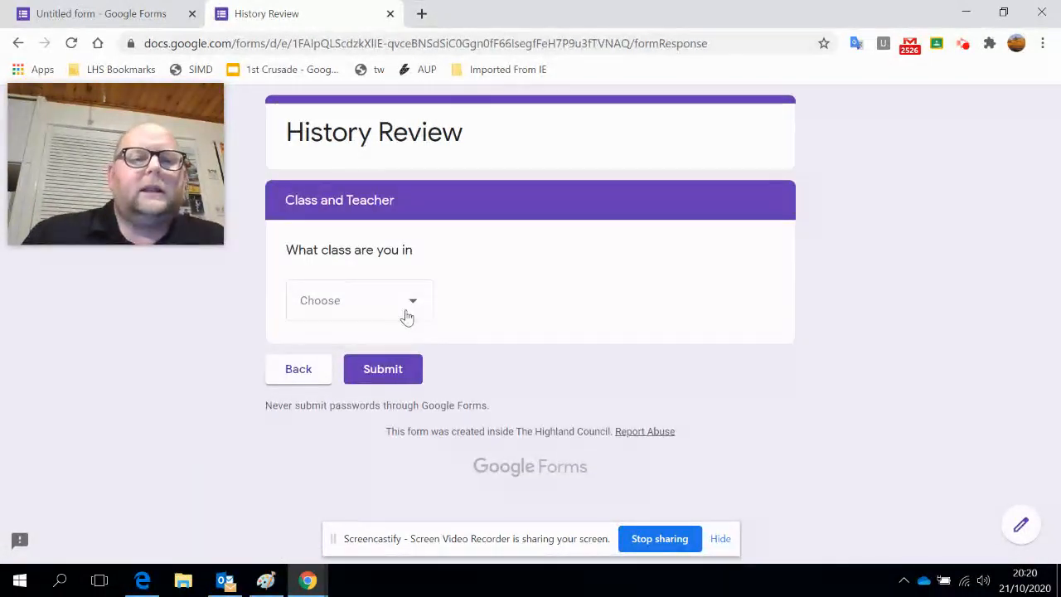
pyautogui.click(406, 308)
pyautogui.click(322, 451)
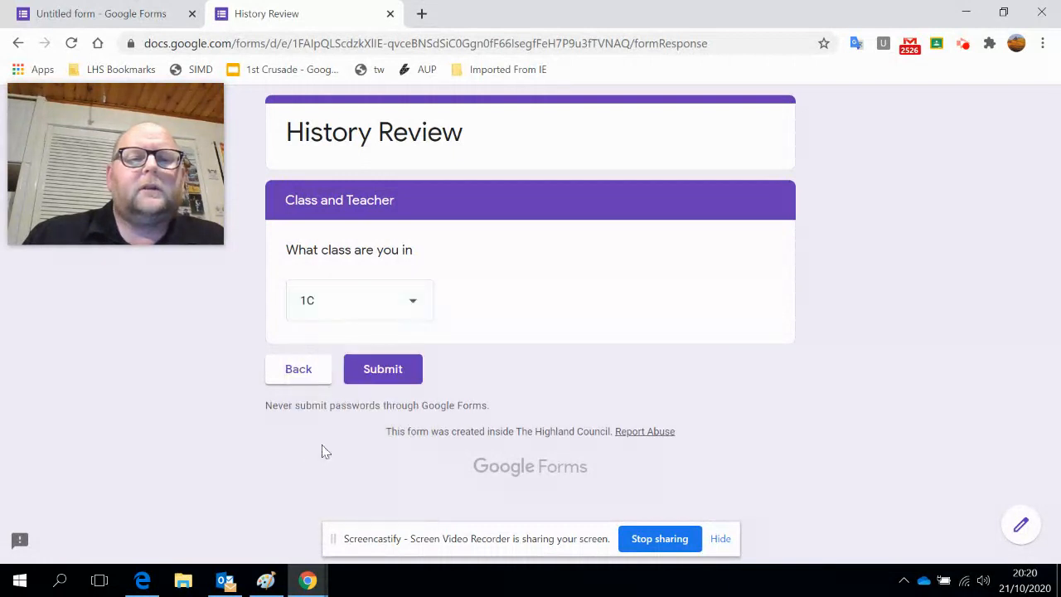
pyautogui.click(412, 305)
pyautogui.click(389, 378)
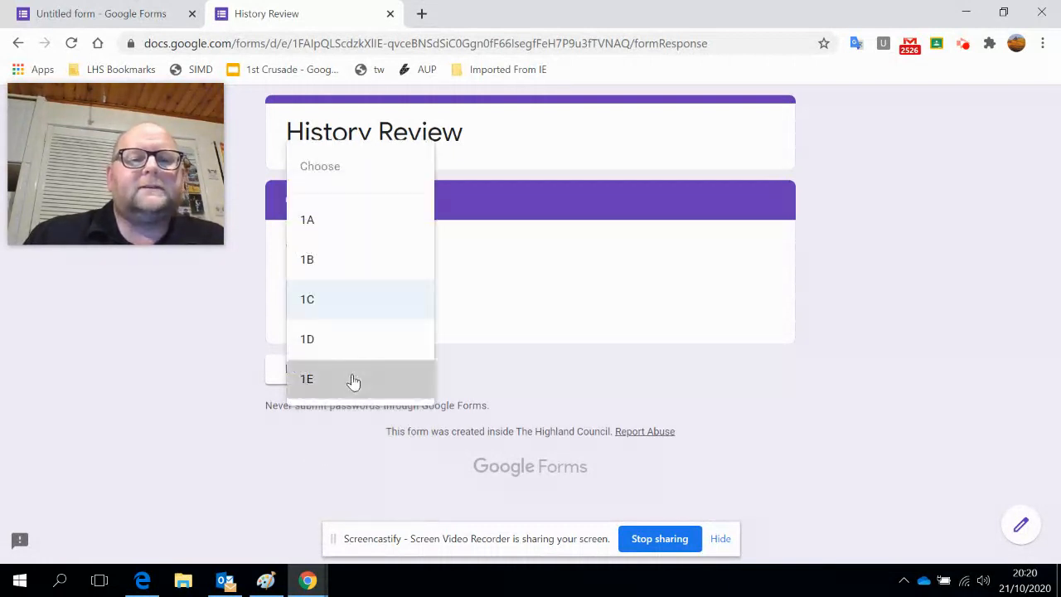
pyautogui.click(403, 309)
pyautogui.click(320, 360)
pyautogui.click(302, 370)
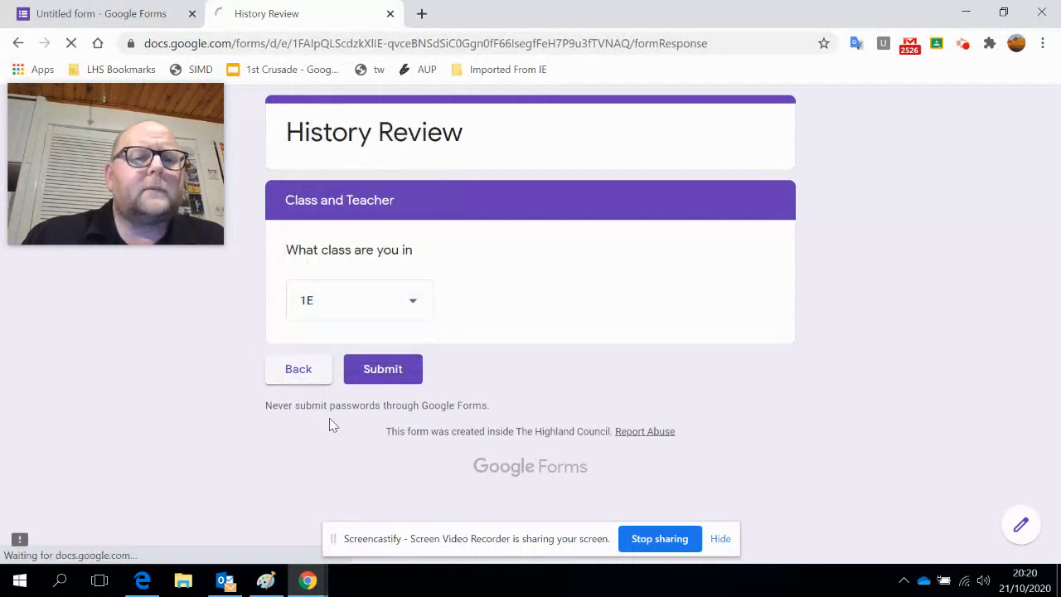
pyautogui.click(161, 16)
# Step: Add a new question below the class question with the chalkboard 'History' image from an image search
pyautogui.scroll(-2, 489, 473)
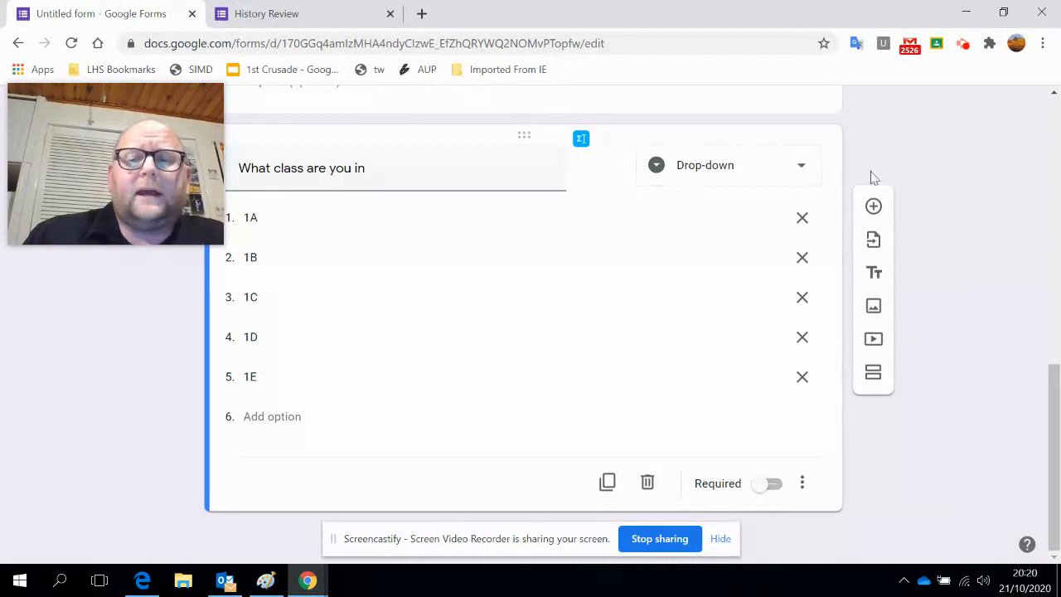
pyautogui.click(873, 208)
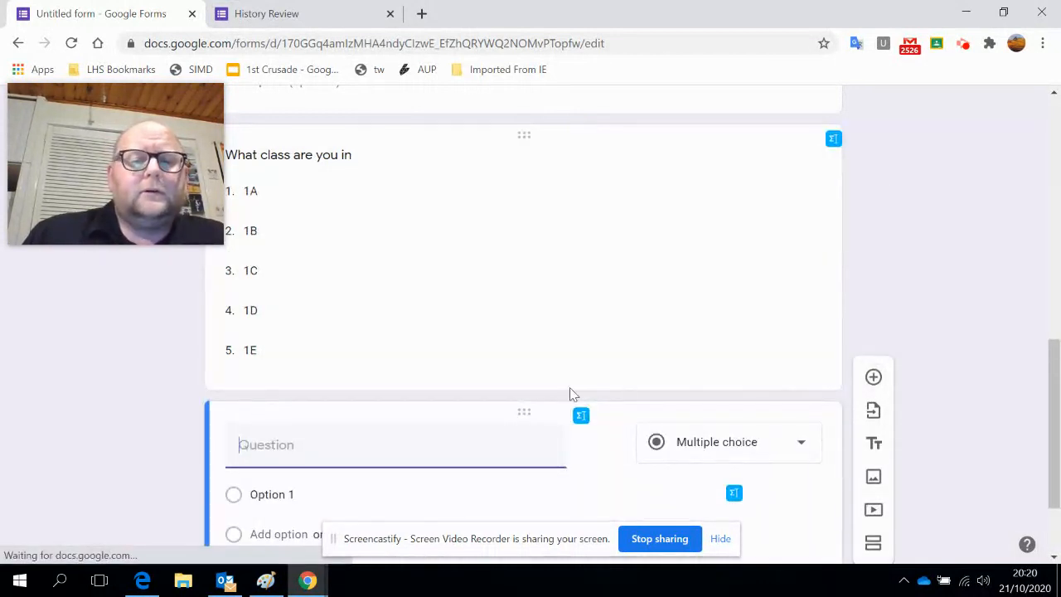
pyautogui.click(614, 369)
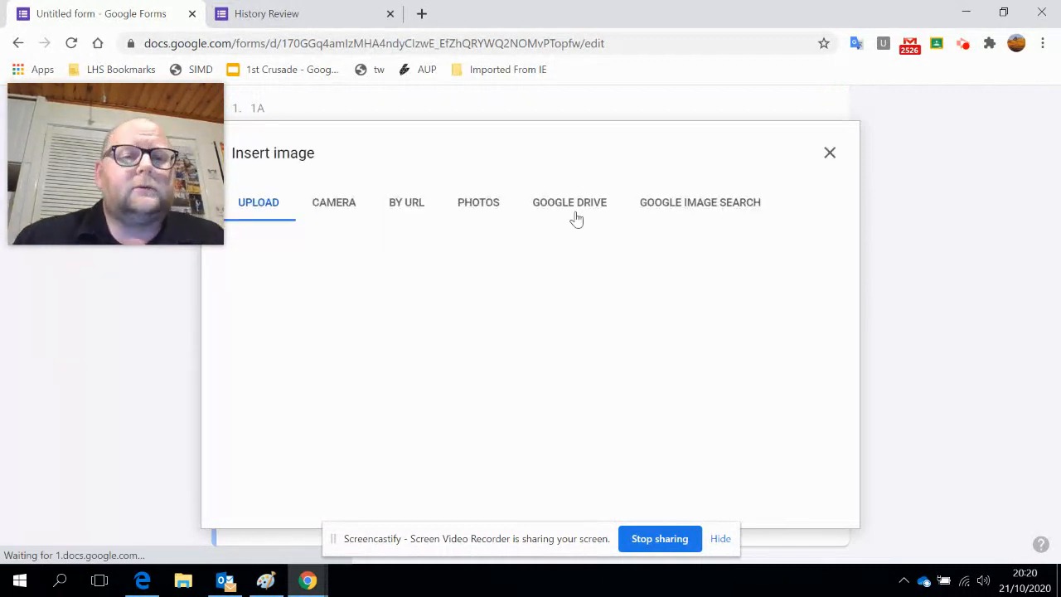
pyautogui.click(701, 207)
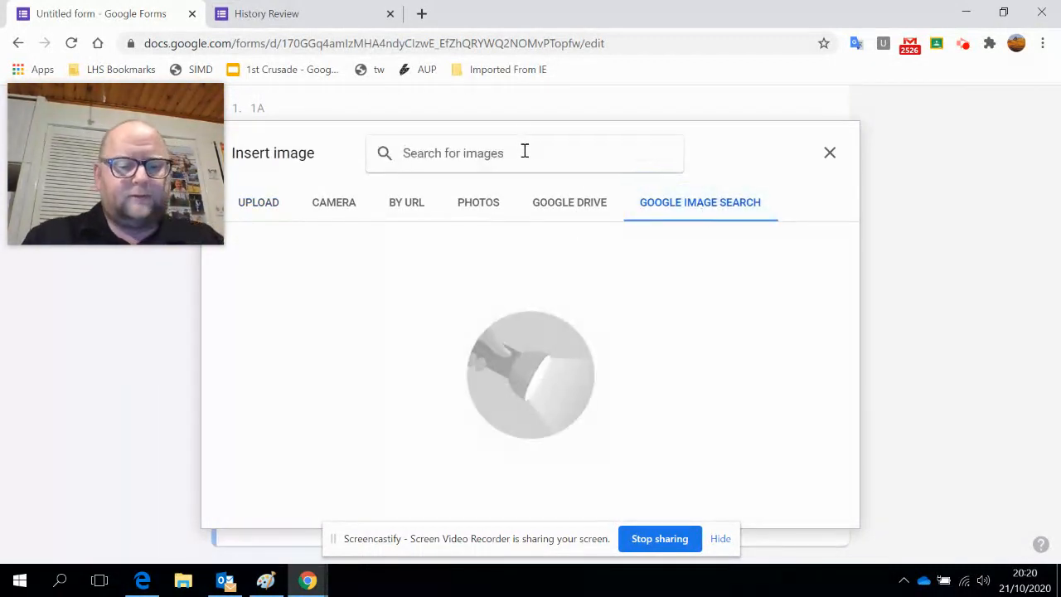
pyautogui.write('History')
pyautogui.press('Return')
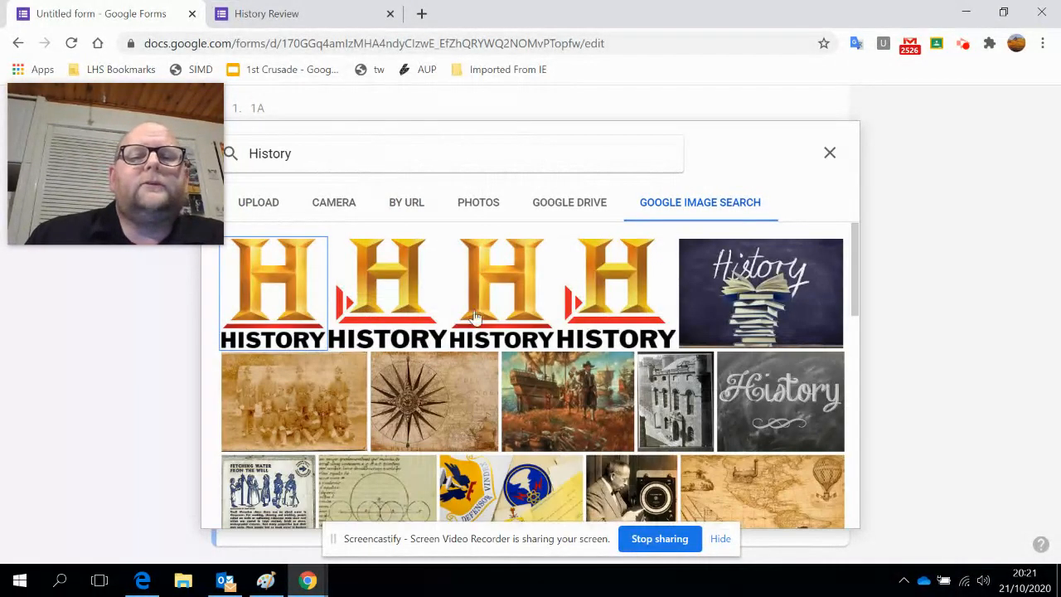
pyautogui.doubleClick(778, 330)
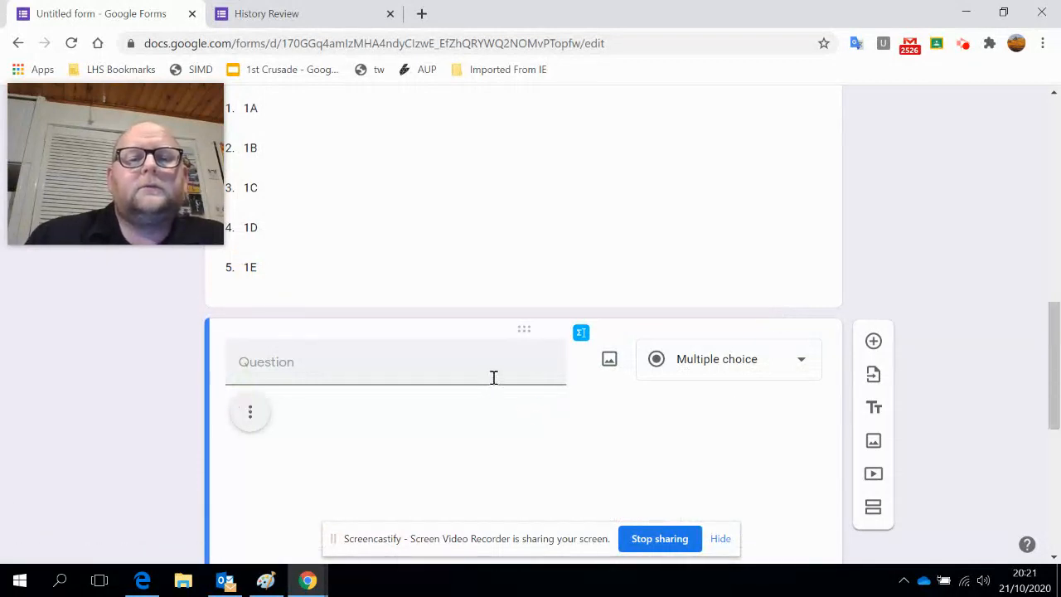
# Step: Check the inserted History image, then switch to the live History Review form
pyautogui.scroll(-2, 535, 428)
pyautogui.click(555, 387)
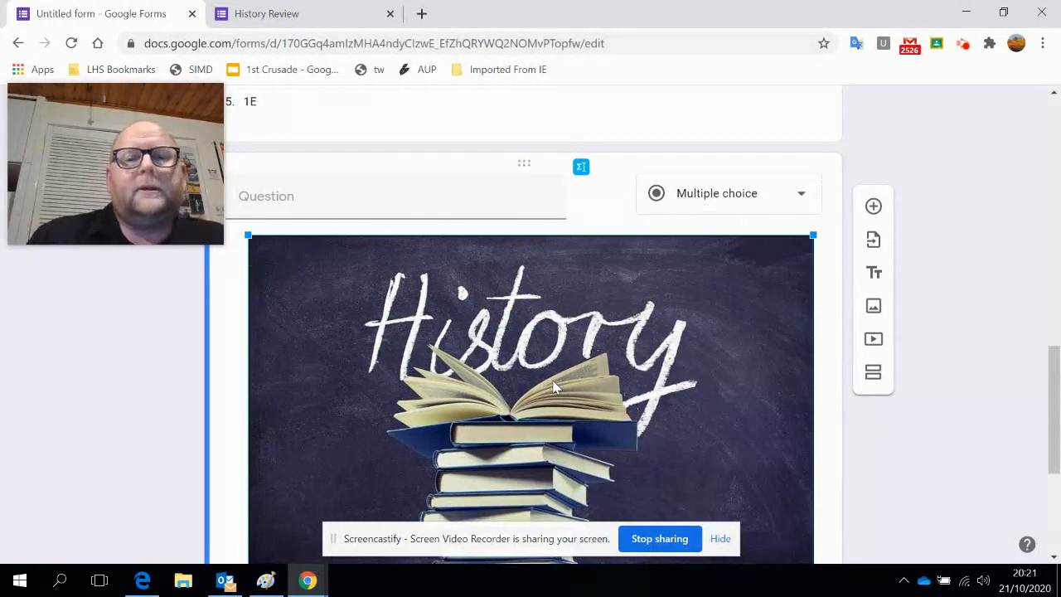
pyautogui.scroll(-4, 605, 378)
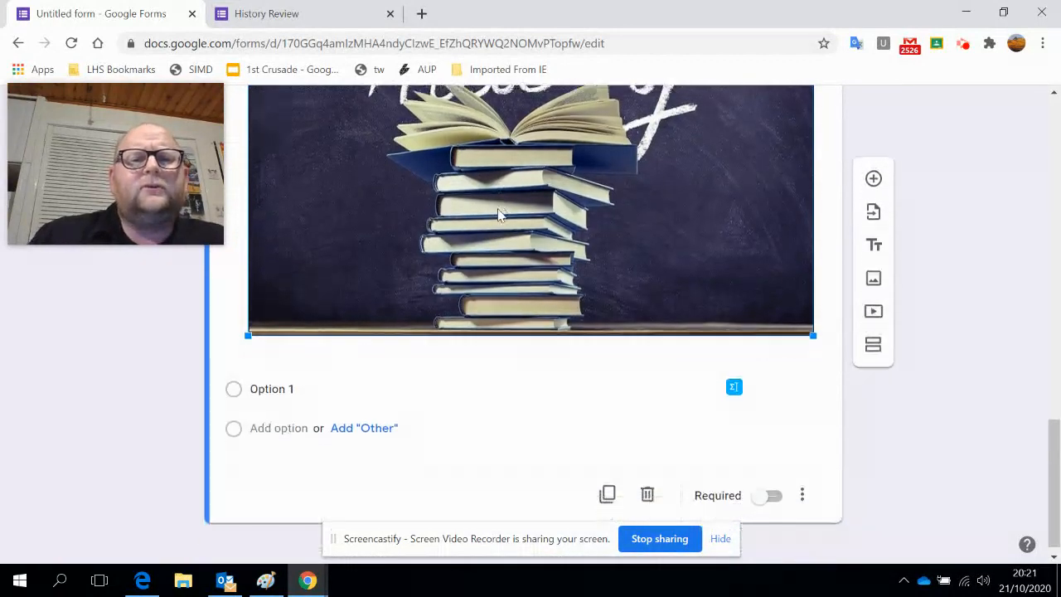
pyautogui.scroll(4, 511, 253)
pyautogui.click(276, 12)
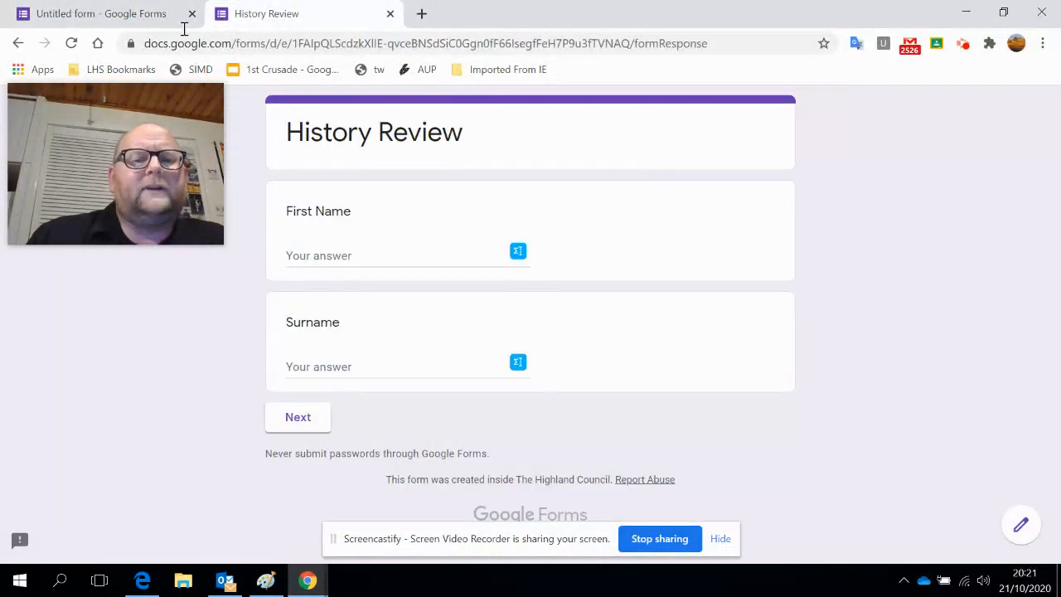
# Step: View the Class and Teacher page with the chalkboard image on the live form, then return to the editor
pyautogui.click(297, 417)
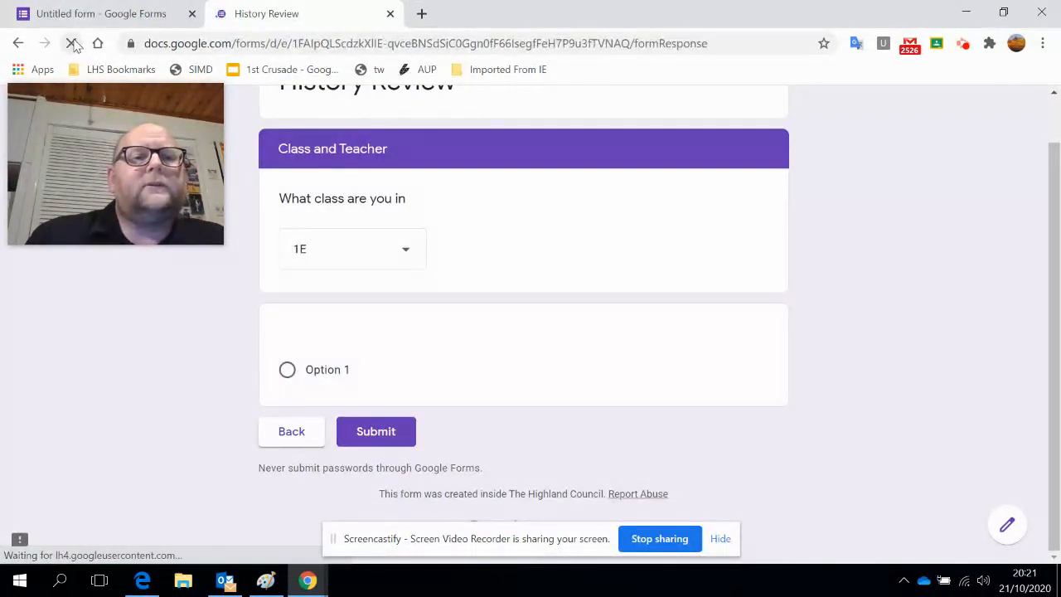
pyautogui.scroll(-4, 578, 327)
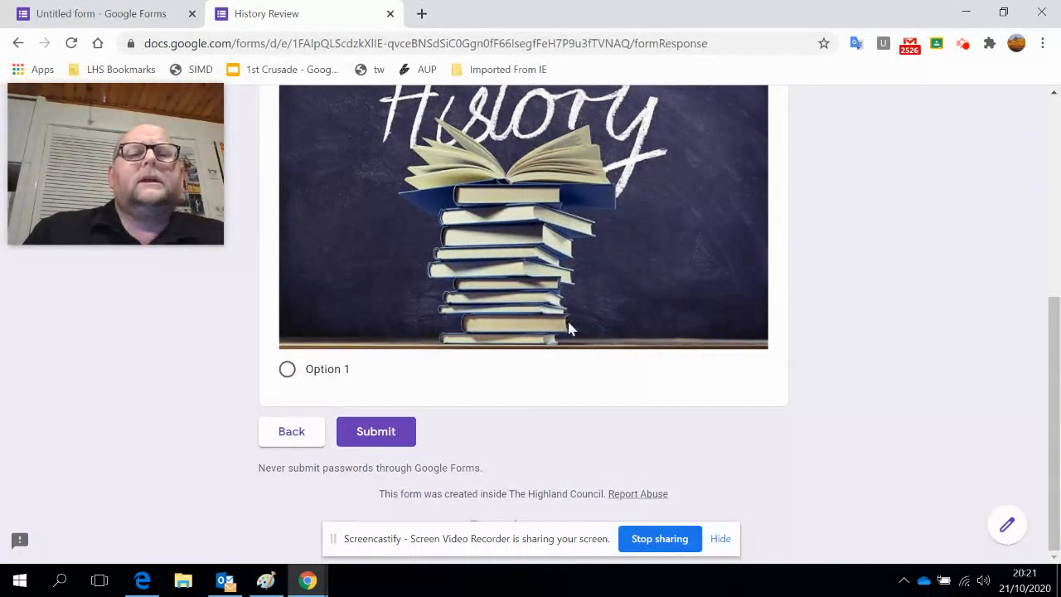
pyautogui.scroll(3, 569, 327)
pyautogui.scroll(-2, 409, 237)
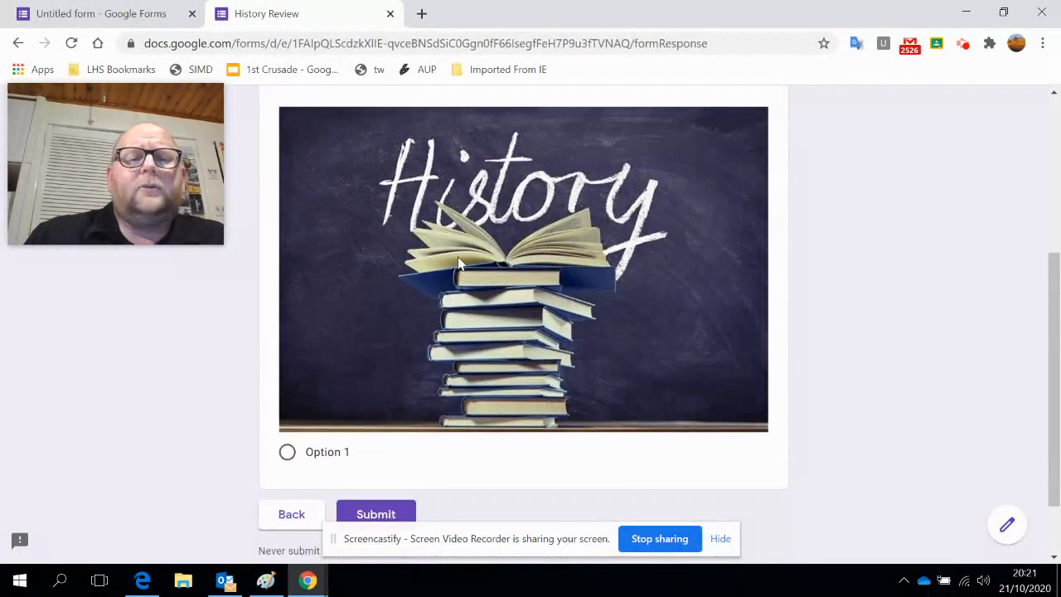
pyautogui.scroll(5, 461, 263)
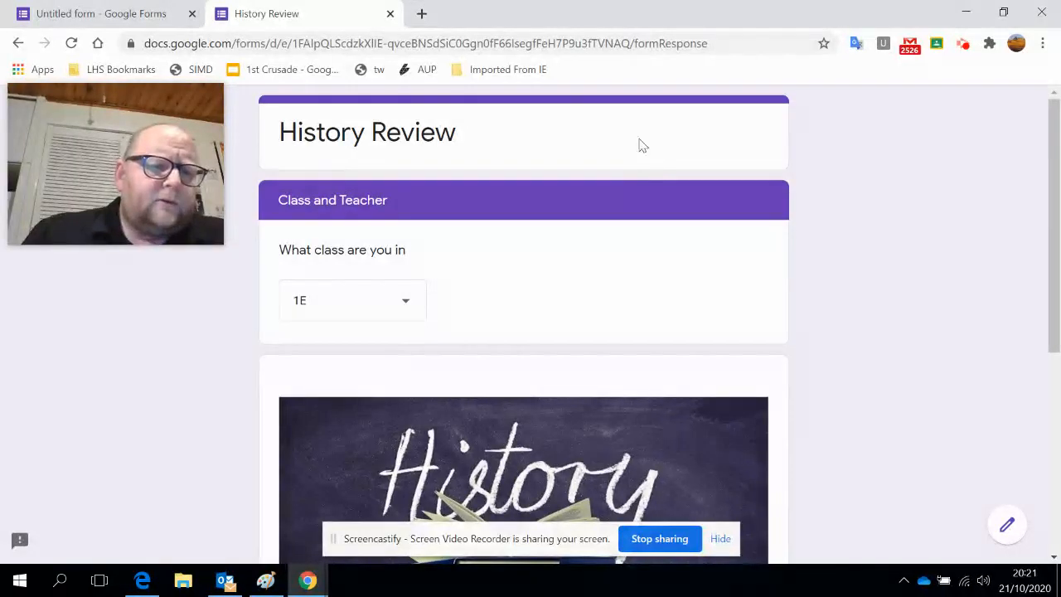
pyautogui.click(97, 15)
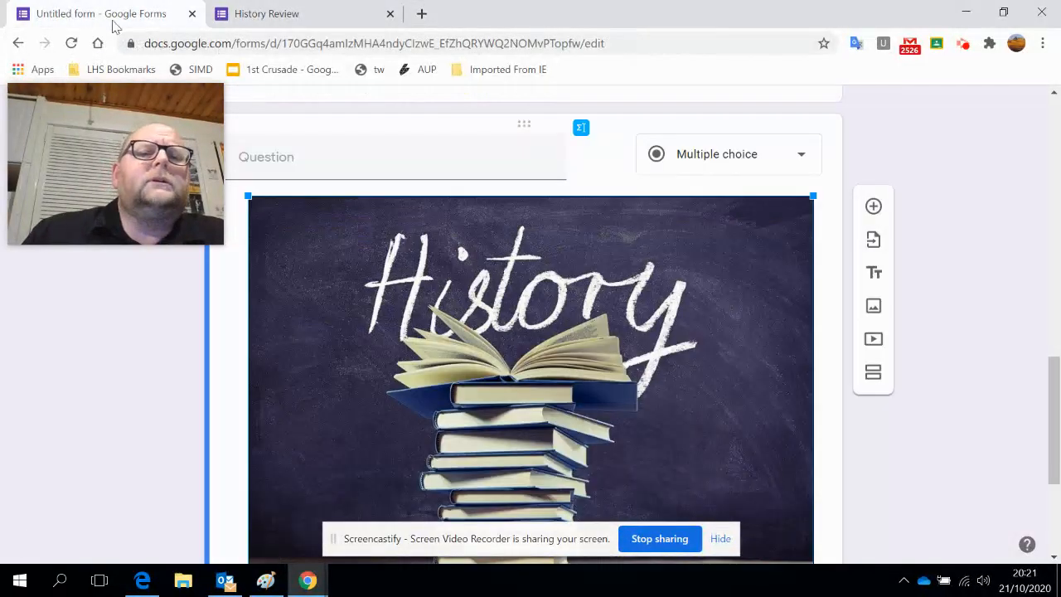
# Step: Apply the colourful candy header image and its yellow theme, then go to the History Review tab
pyautogui.scroll(10, 459, 260)
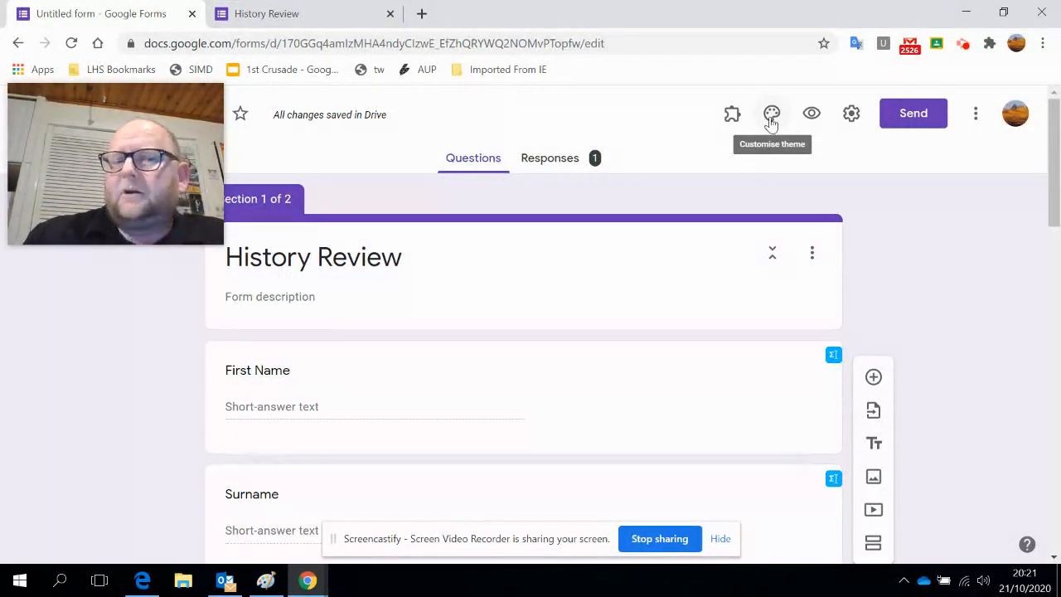
pyautogui.click(771, 116)
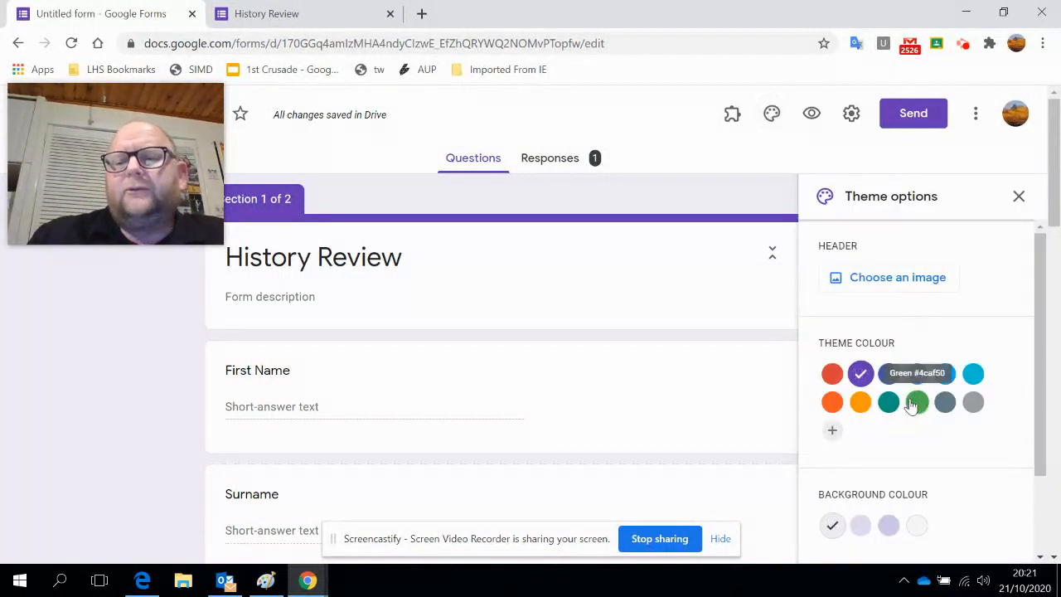
pyautogui.click(917, 403)
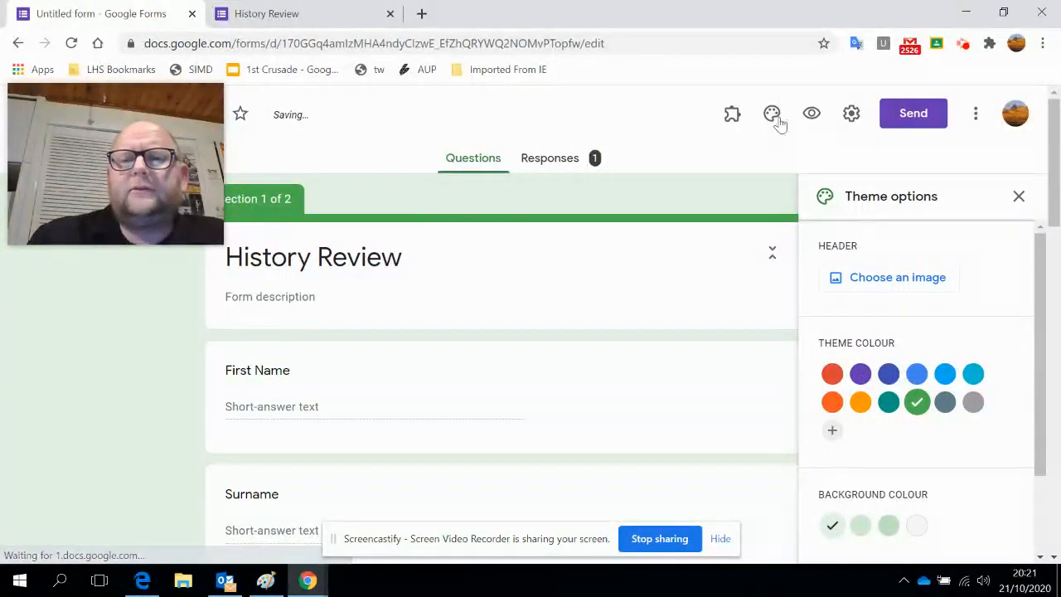
pyautogui.click(902, 282)
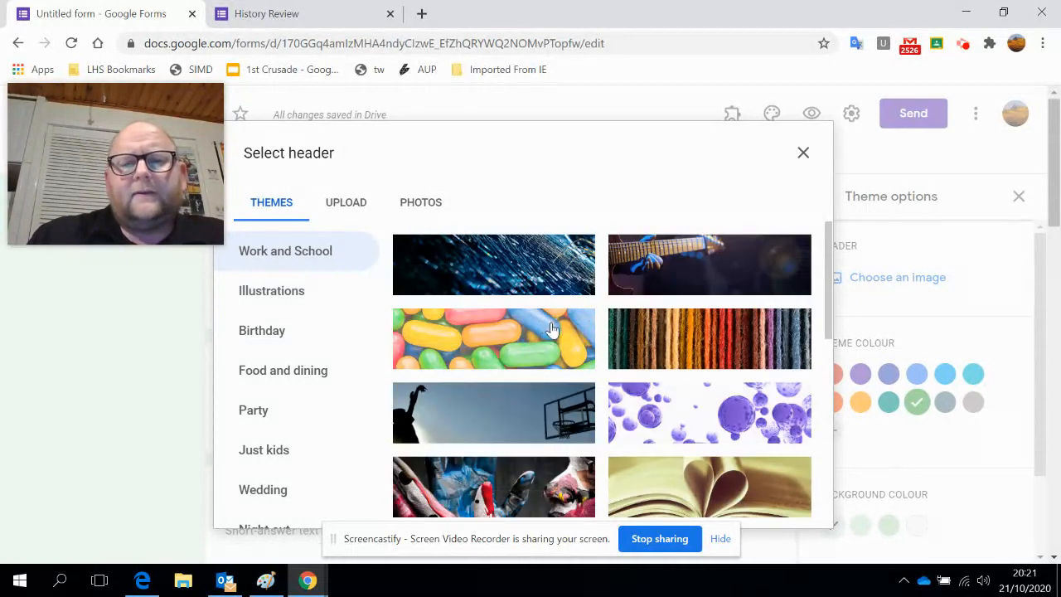
pyautogui.click(569, 355)
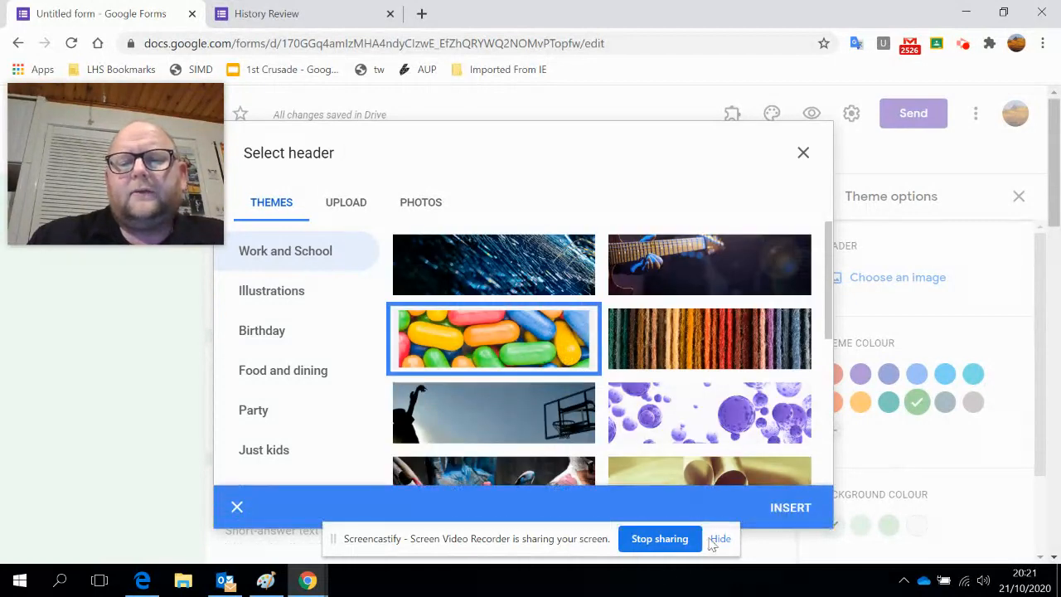
pyautogui.click(778, 511)
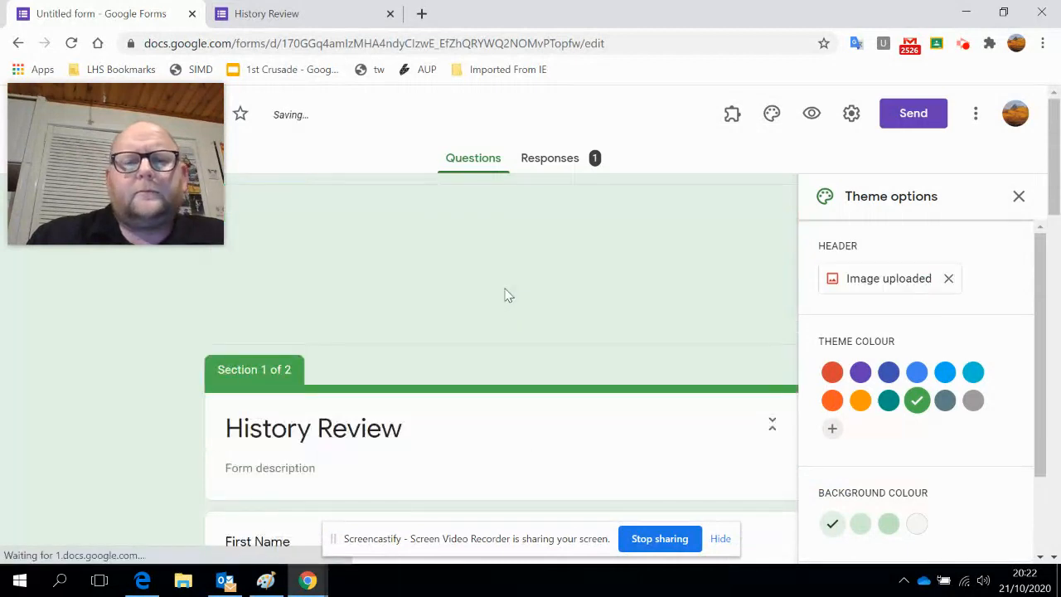
pyautogui.click(1018, 200)
pyautogui.scroll(-8, 473, 299)
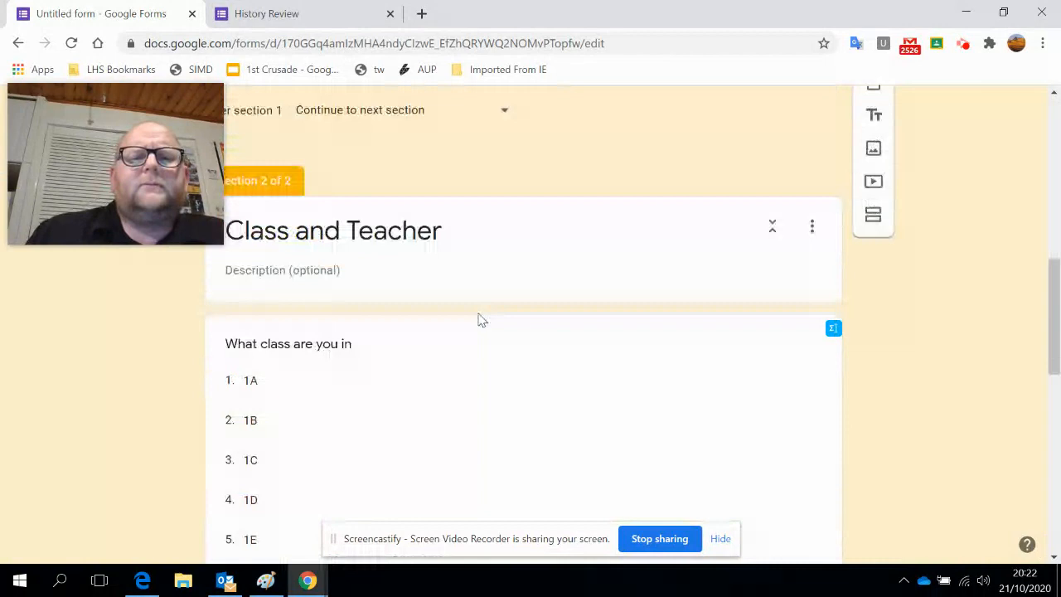
pyautogui.scroll(10, 474, 304)
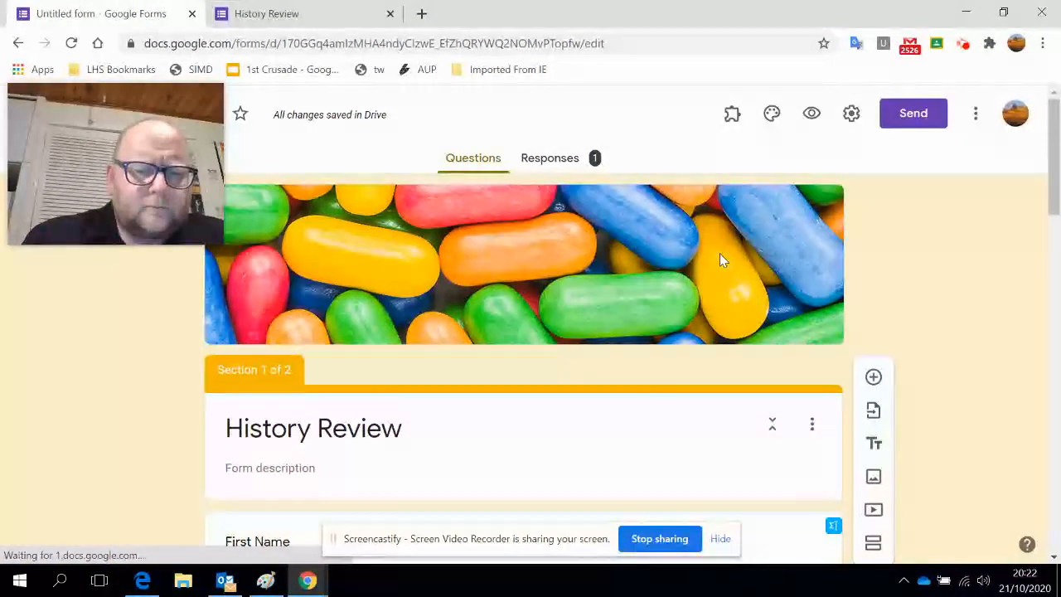
pyautogui.click(335, 10)
# Step: Open a new tab and load slides.new, correcting the mistyped slides.news address
pyautogui.click(421, 13)
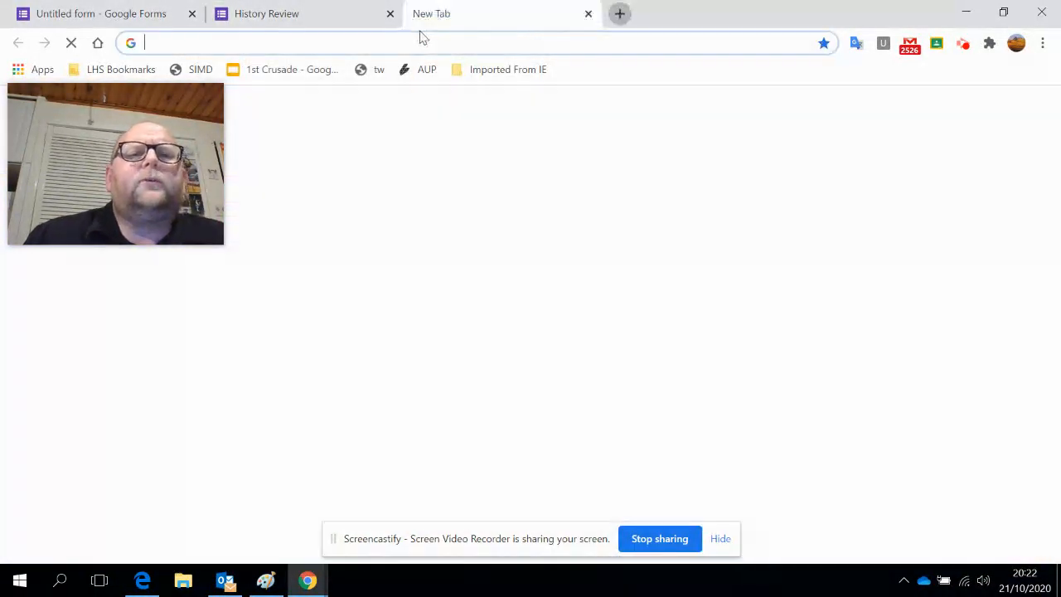
pyautogui.write('slides')
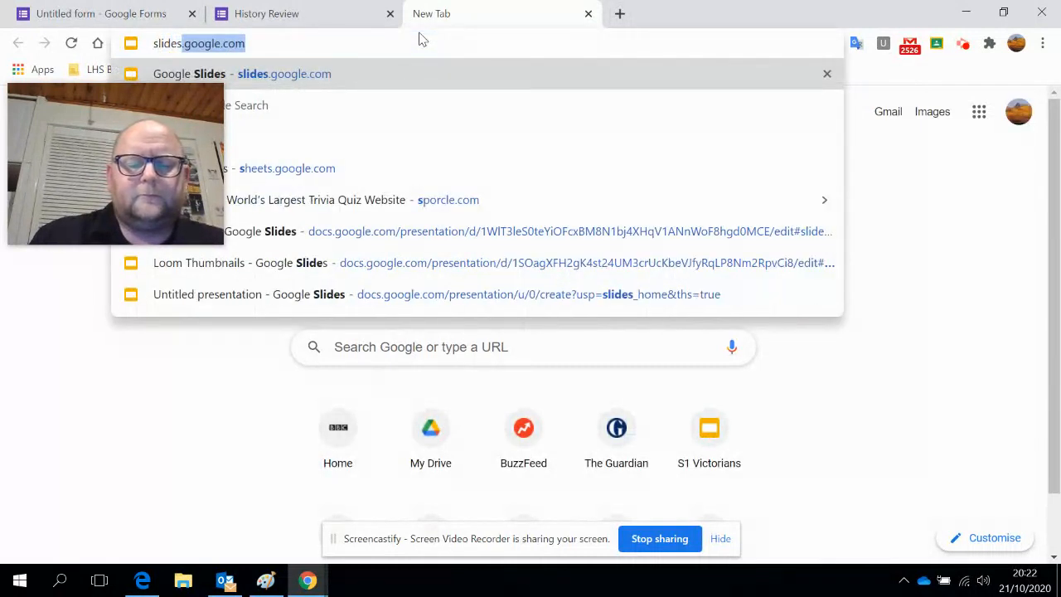
pyautogui.write('.new')
pyautogui.press('Return')
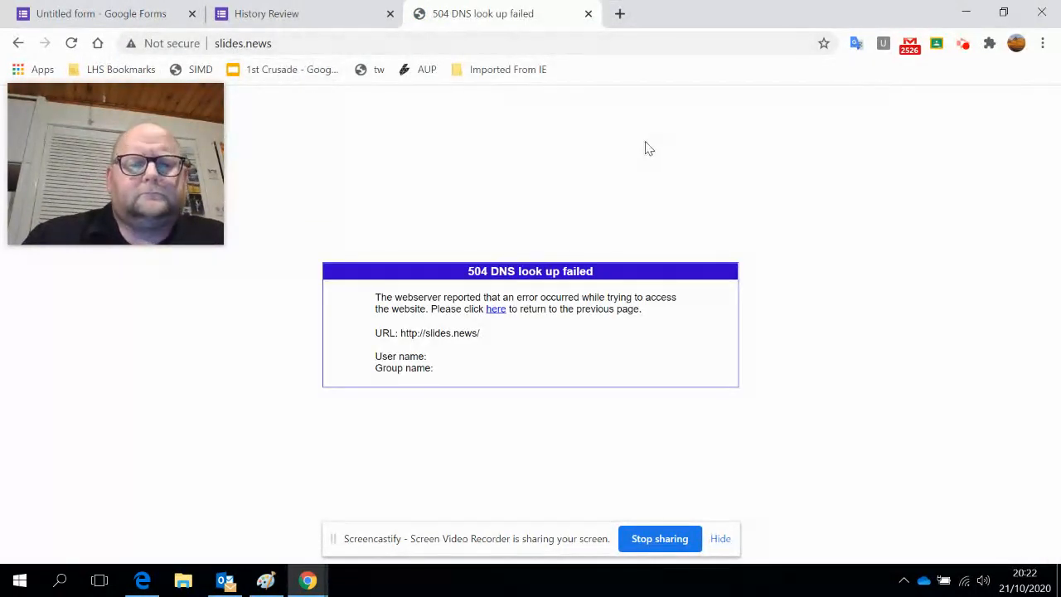
pyautogui.click(550, 45)
pyautogui.click(549, 45)
pyautogui.press('BackSpace')
pyautogui.press('Return')
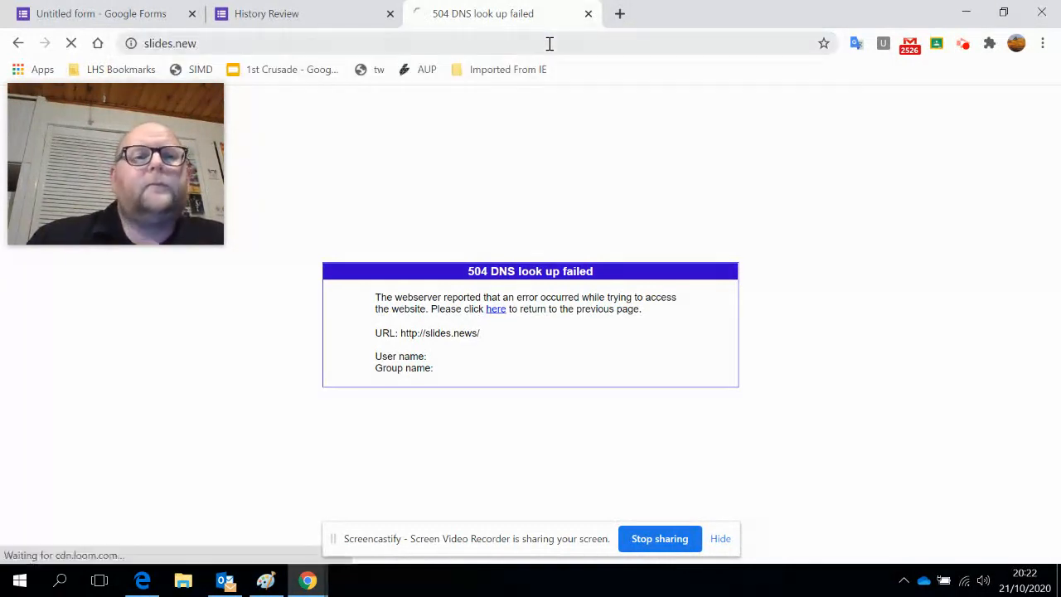